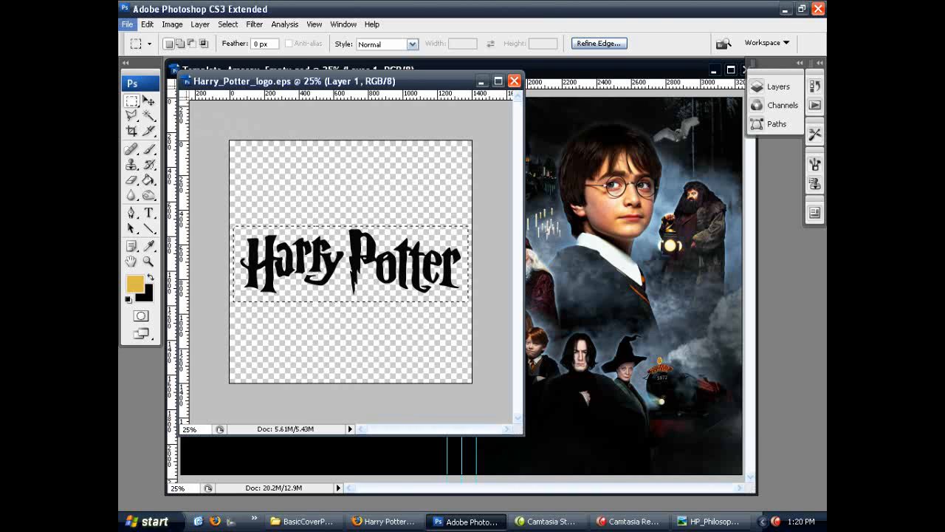
Step: Create a new 1276 x 382 pixel RGB document at 300 pixels/inch with transparent background contents, matching the copied logo
left_click(127, 23)
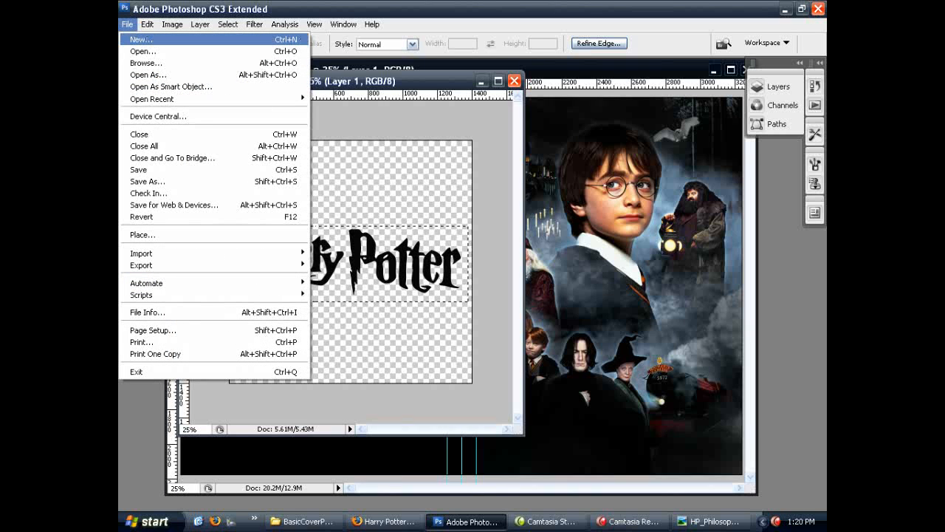
left_click(141, 39)
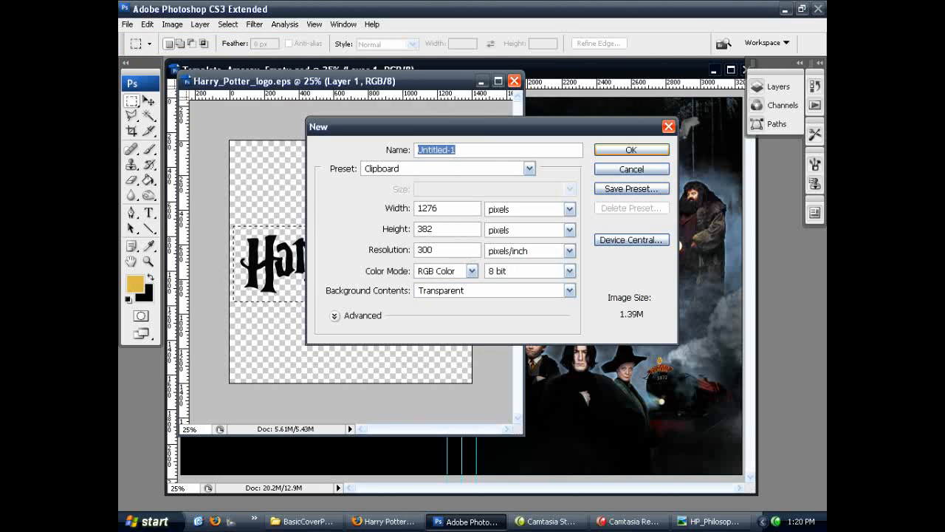
left_click(570, 290)
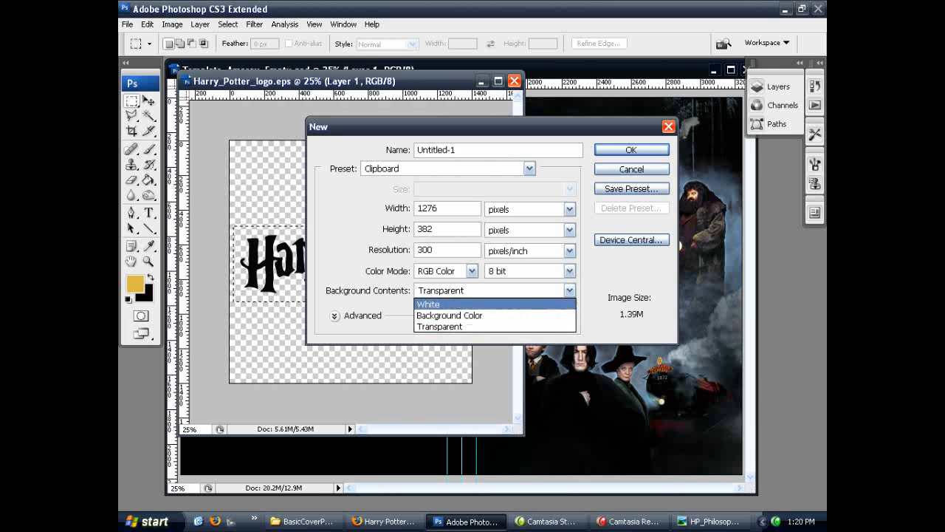
left_click(441, 325)
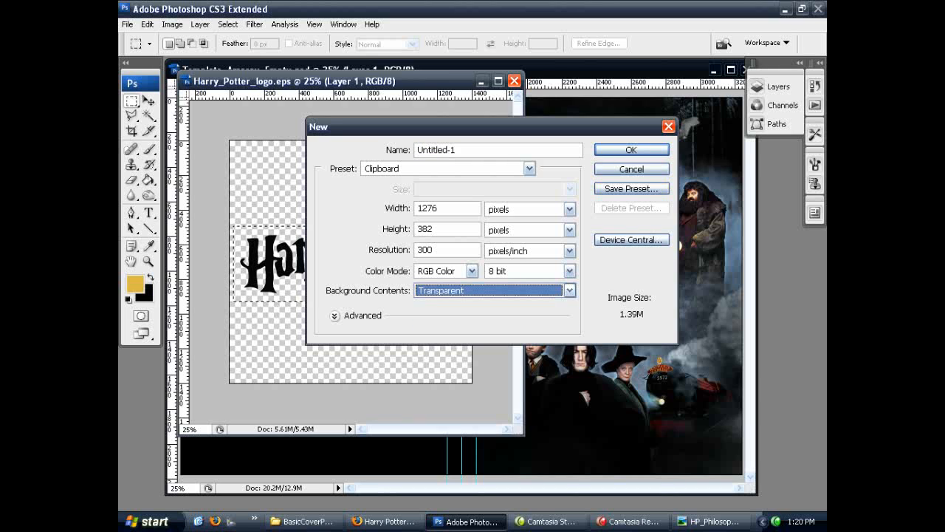
key("Return")
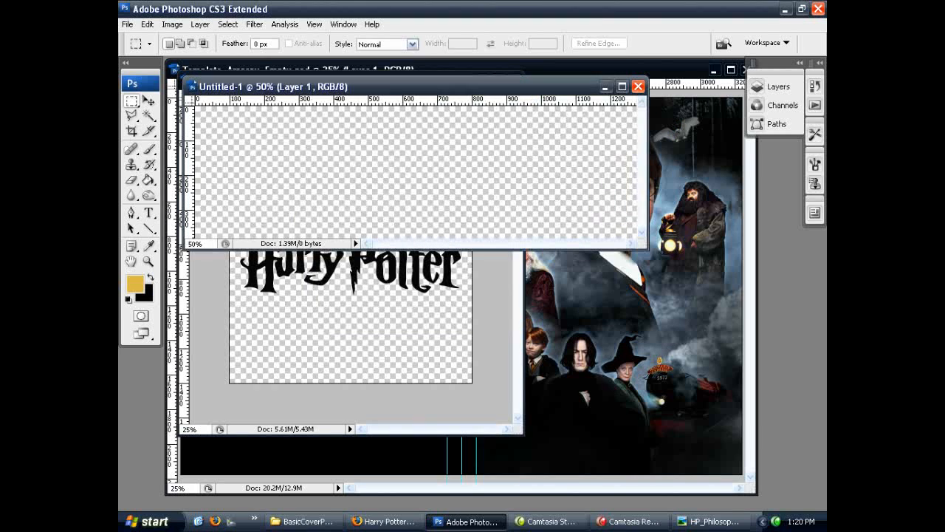
Step: Paste the Harry Potter logo into the new document and close Harry_Potter_logo.eps
left_click(147, 24)
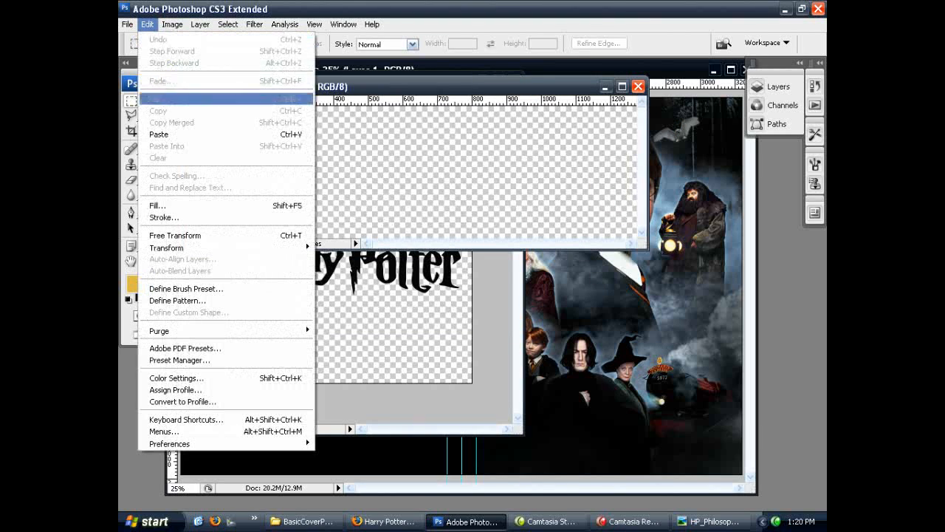
left_click(159, 134)
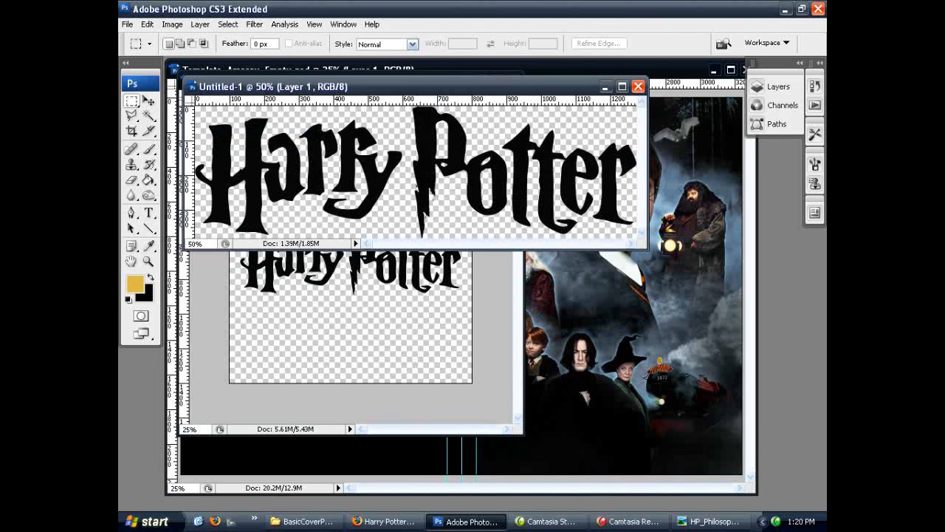
left_click(486, 348)
left_click(514, 80)
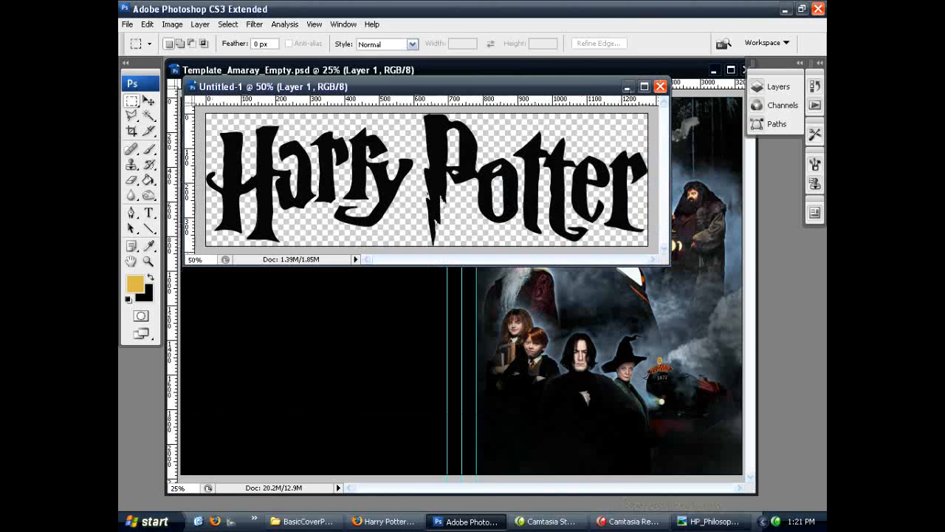
Step: Check the finished HP_Philosopher_ADM_final_cover image, and add a Color Overlay to the logo layer in the gold foreground color dfbb48
left_click(709, 522)
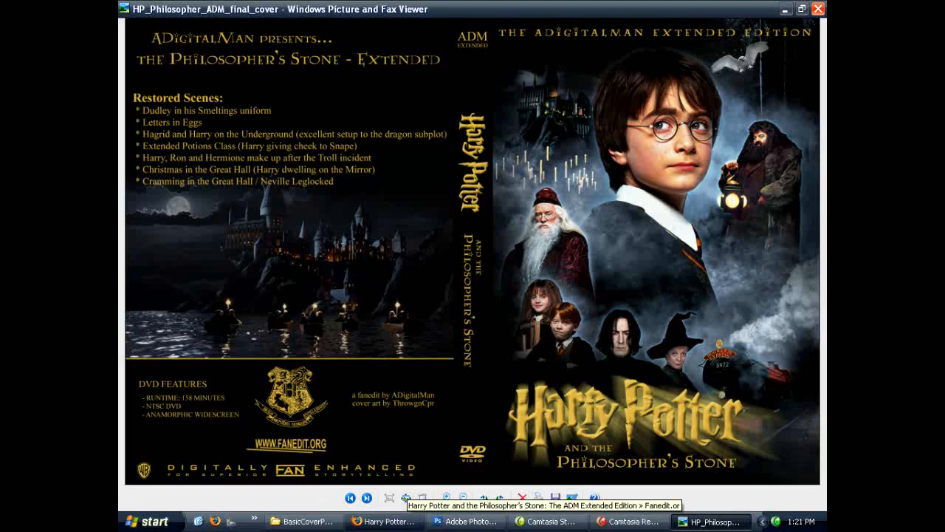
left_click(465, 522)
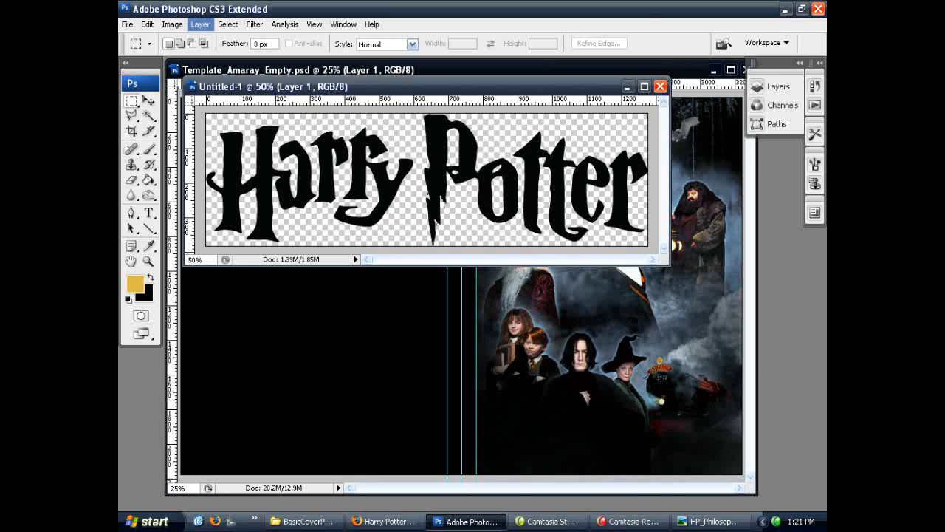
left_click(200, 23)
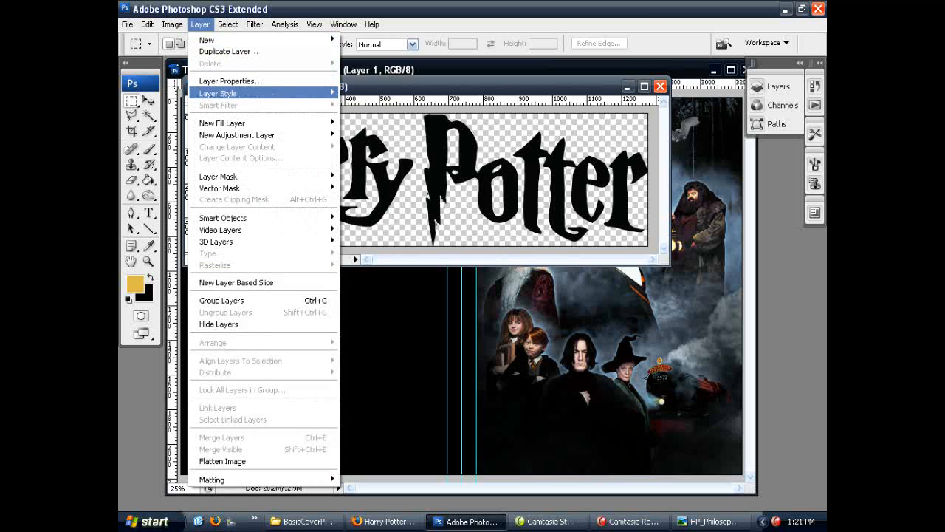
mouse_move(221, 94)
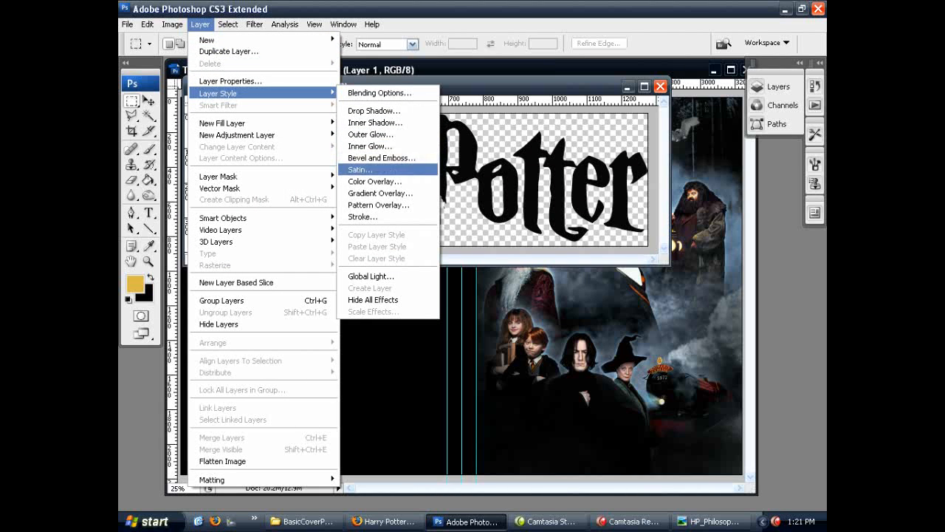
left_click(340, 181)
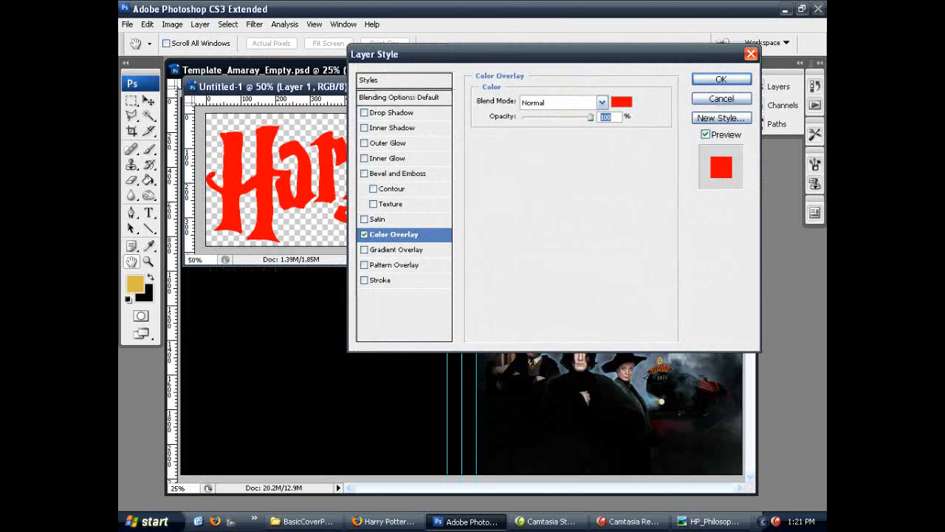
left_click(622, 102)
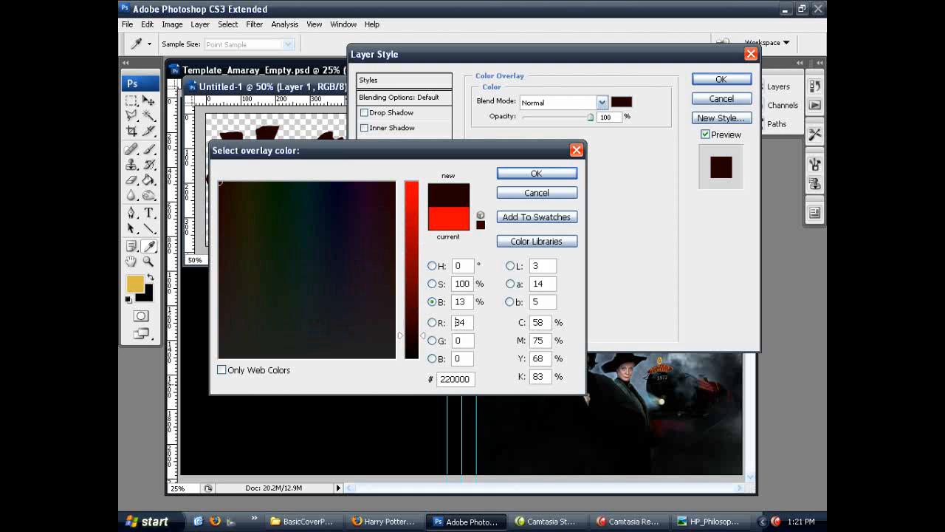
left_click(136, 284)
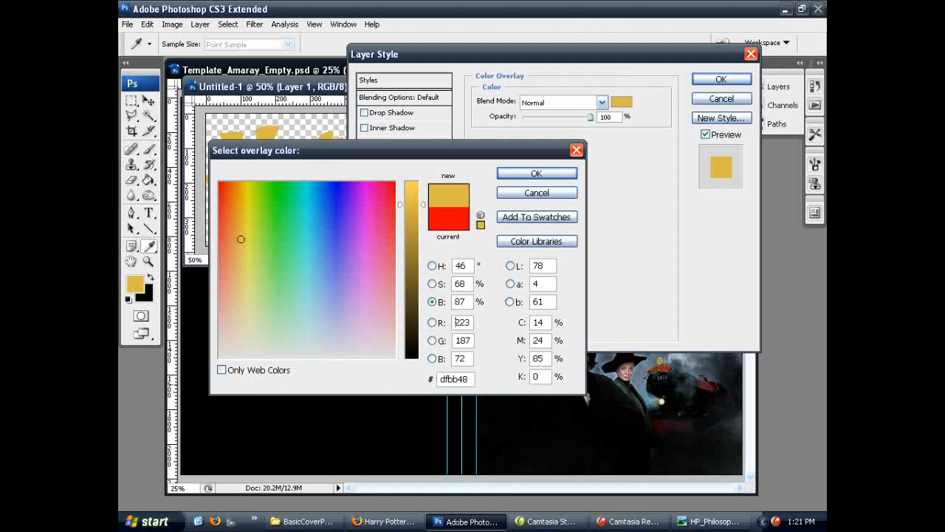
Step: Try other overlay shades by shifting hue to 51, saturation to 34% and brightness to 89%
left_click(432, 265)
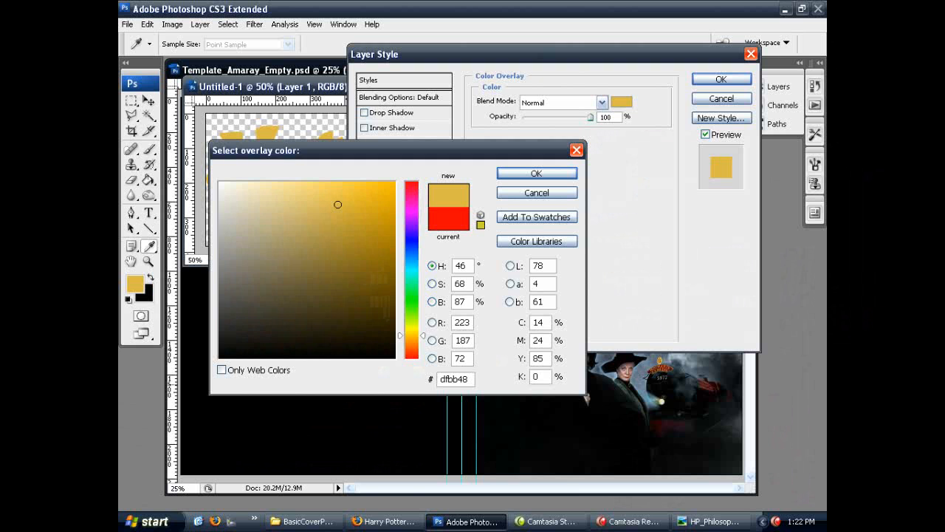
left_click(470, 397)
mouse_move(412, 329)
left_mouse_down()
mouse_move(412, 311)
mouse_move(412, 334)
left_mouse_up()
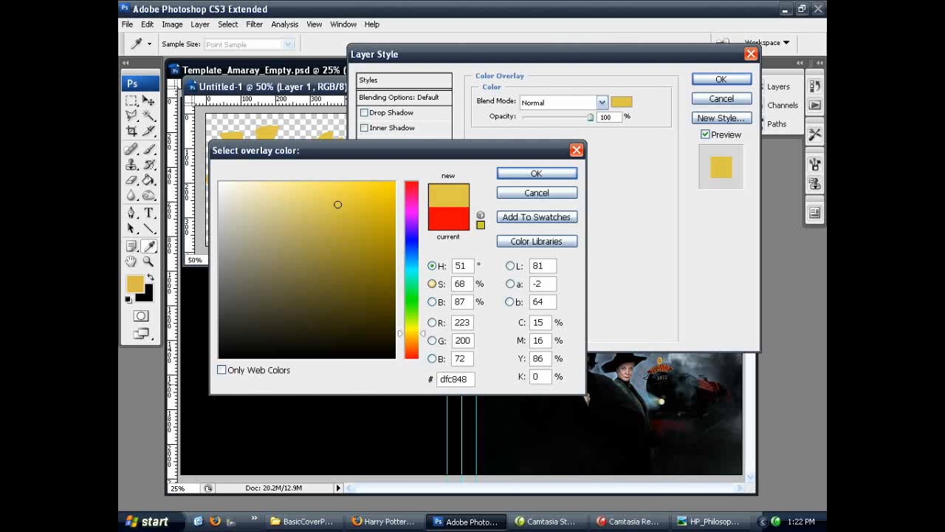
left_click(432, 283)
left_click_drag(412, 238, 412, 298)
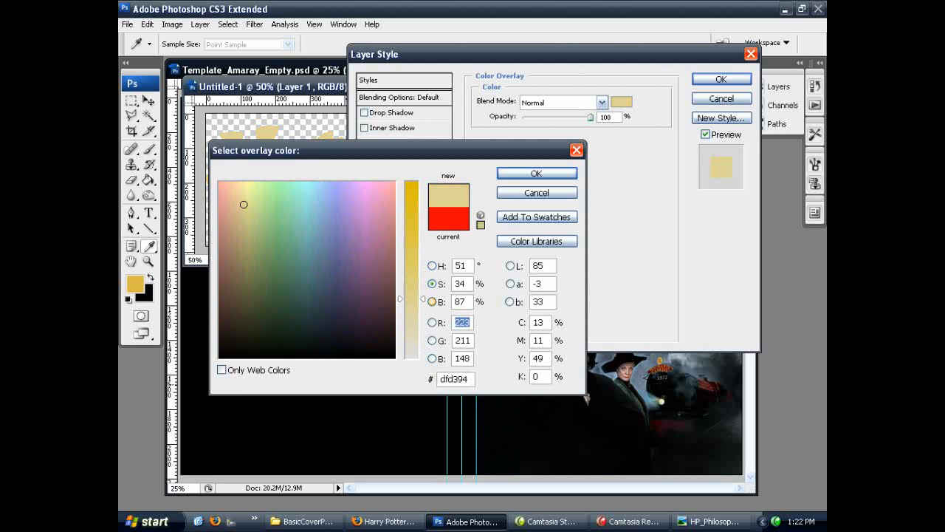
left_click(432, 301)
mouse_move(412, 205)
left_mouse_down()
mouse_move(411, 192)
mouse_move(411, 201)
left_mouse_up()
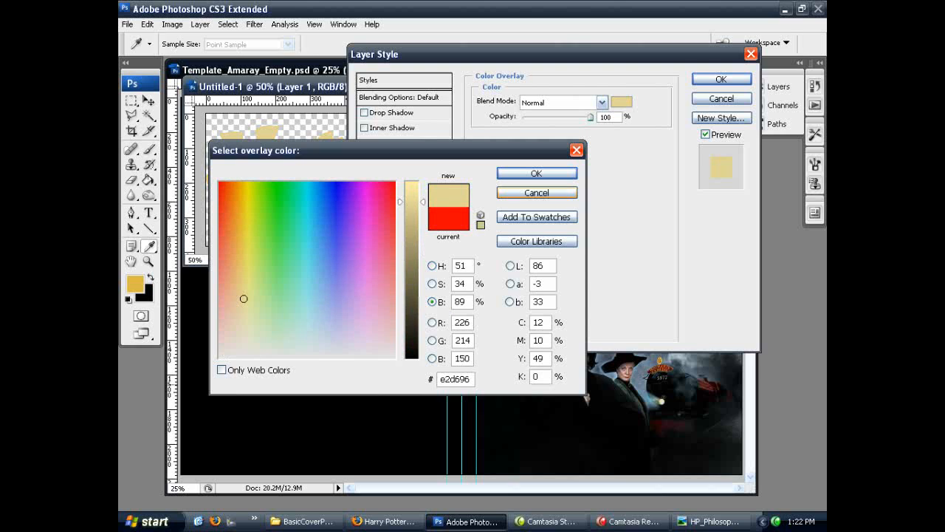
Step: Set the logo's overlay color to gold dfbb48 and apply the layer style
left_click(241, 238)
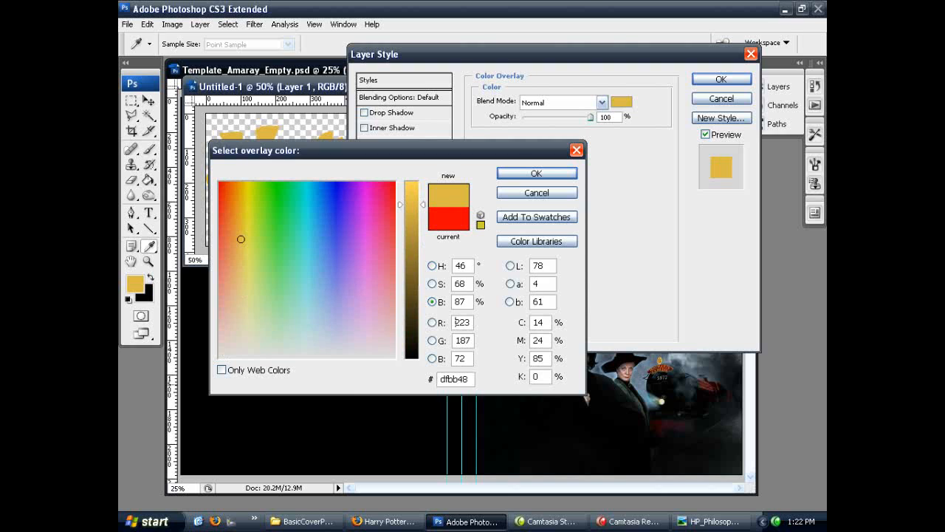
left_click(536, 173)
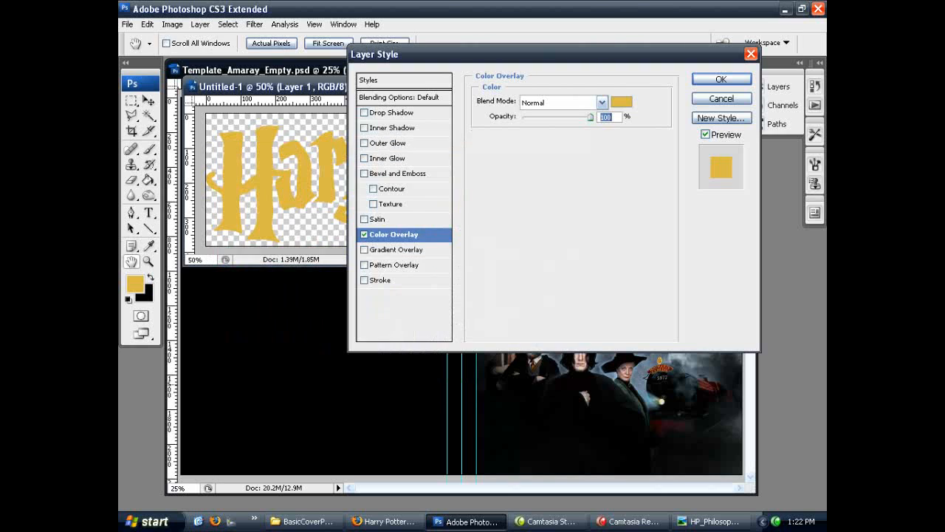
left_click(721, 79)
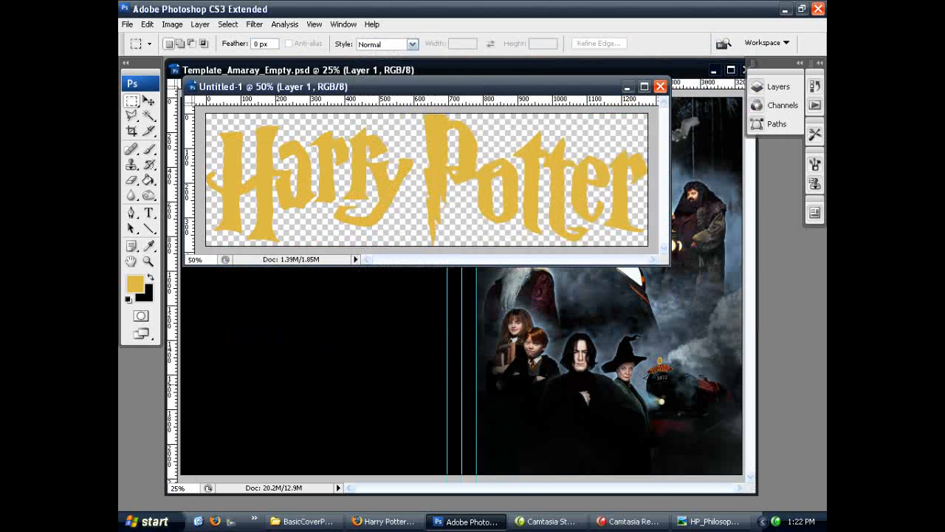
Step: Select the whole gold logo canvas and copy it merged
left_click_drag(668, 263, 673, 268)
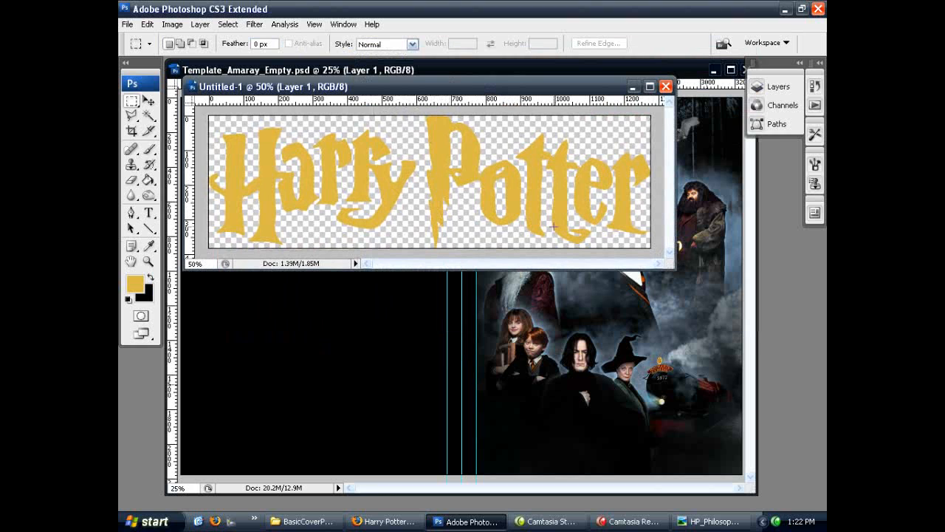
left_click(228, 24)
left_click(227, 37)
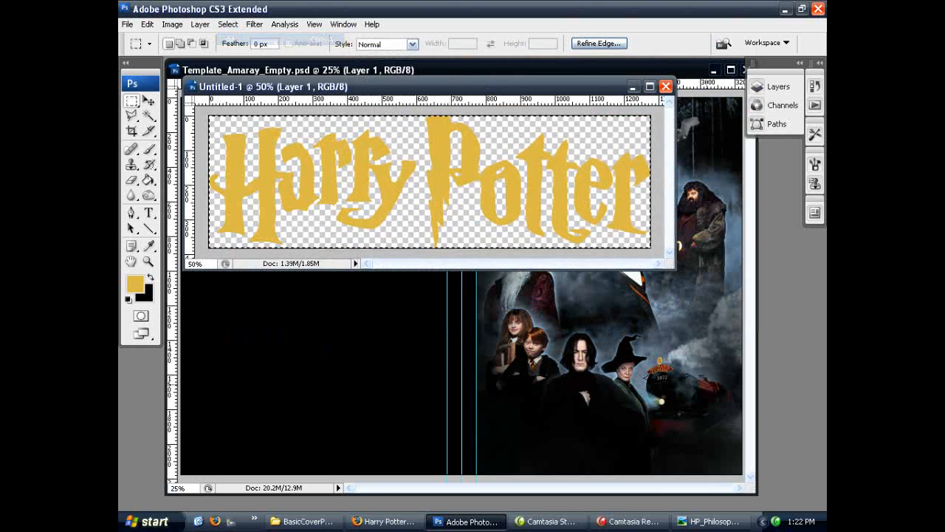
left_click(147, 24)
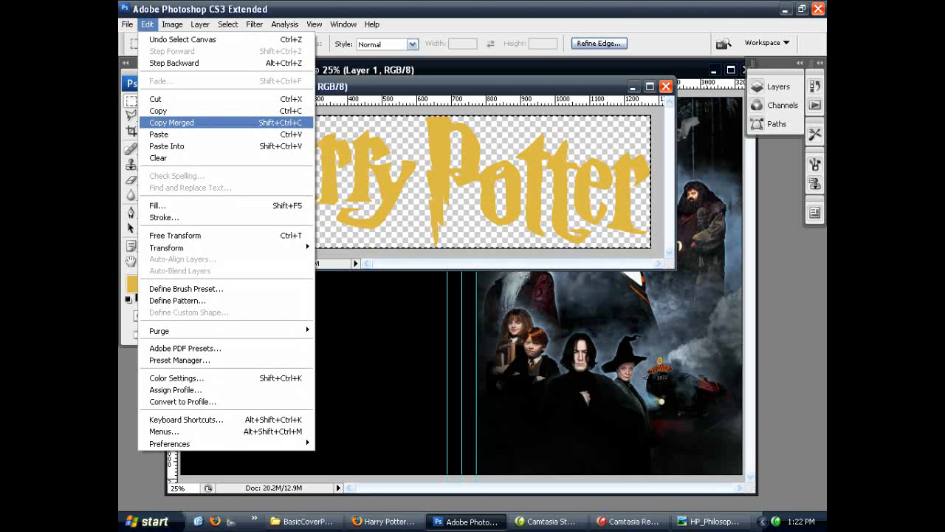
left_click(171, 121)
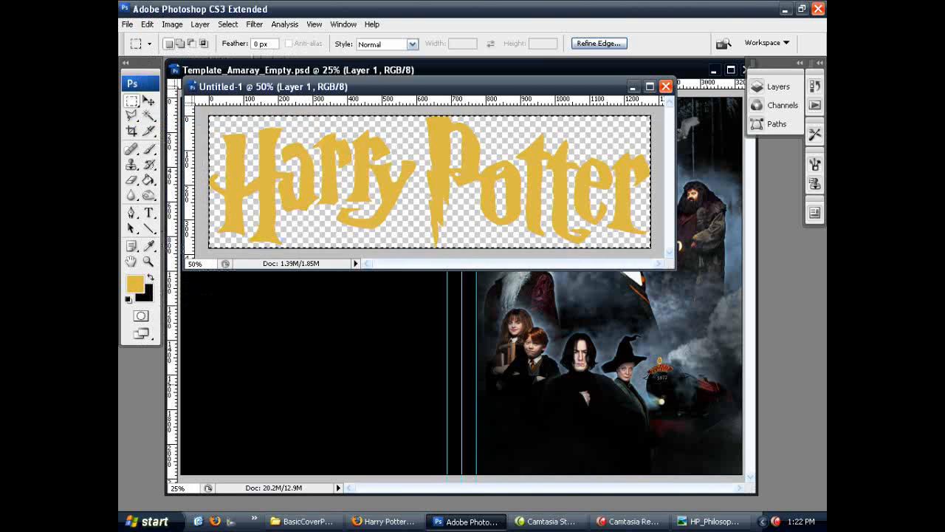
Step: Paste the gold logo into Template_Amaray_Empty.psd and move it to the lower front cover, centered at about X 2412, Y 1819 px
left_click(517, 69)
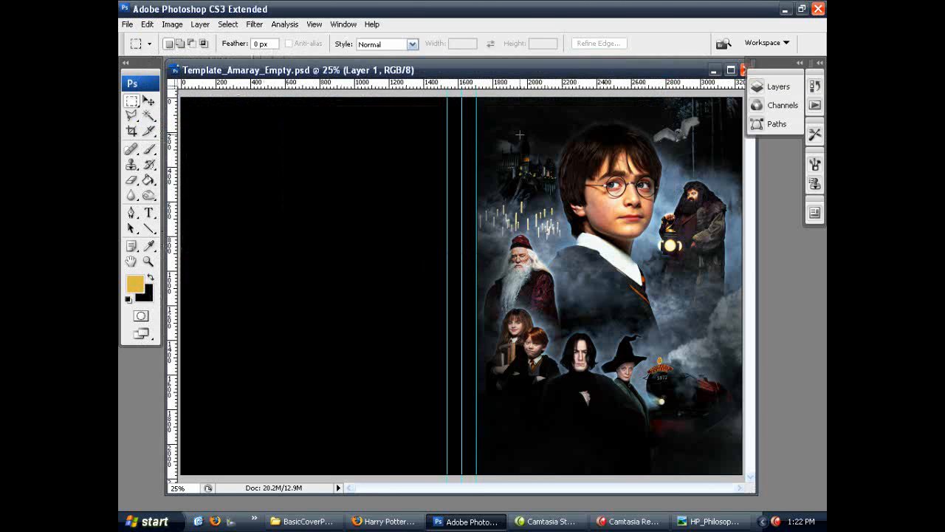
left_click(147, 24)
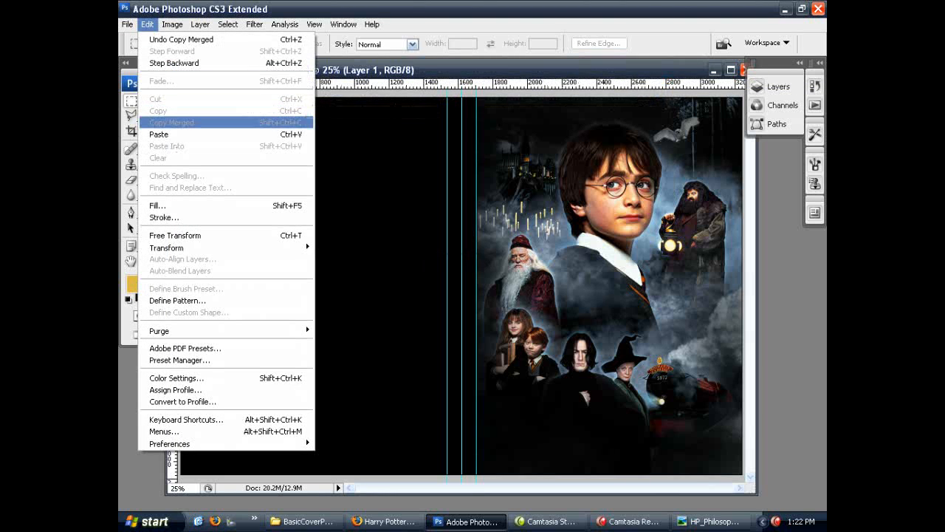
left_click(159, 134)
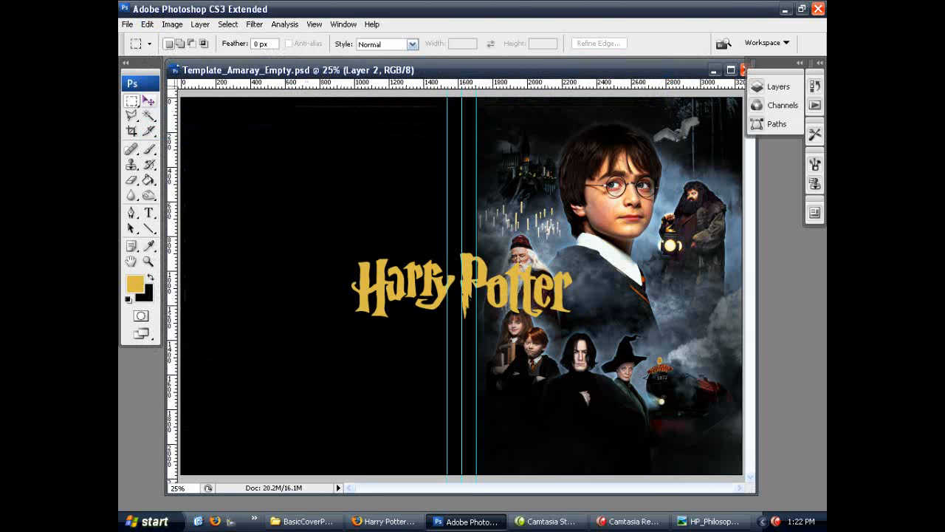
left_click(149, 100)
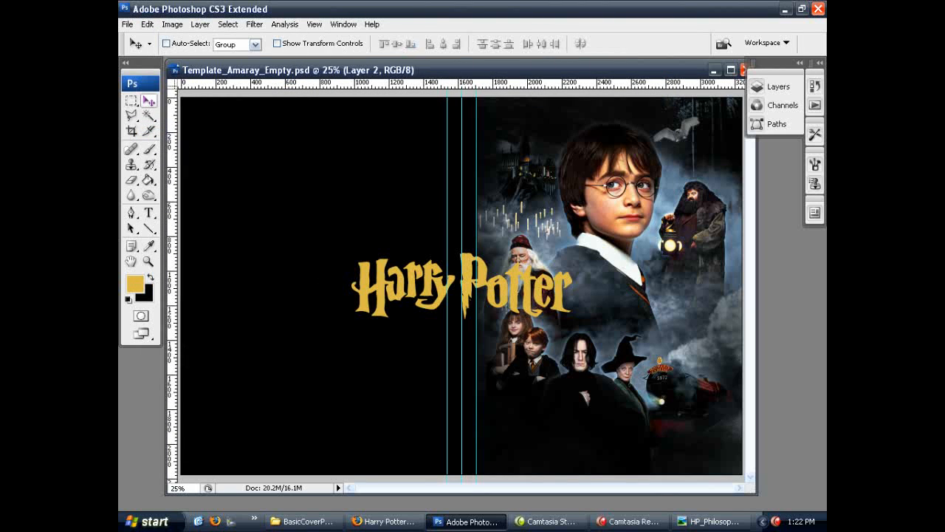
left_click_drag(462, 288, 597, 414)
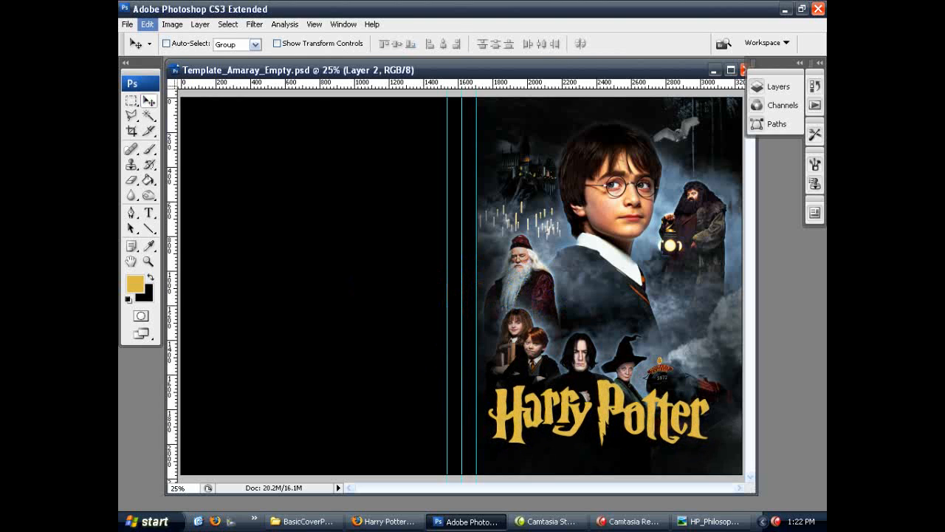
Step: Scale the gold logo proportionally to 86.9% and reposition it on the lower front cover at about X 2325, Y 1834 px
left_click(147, 23)
mouse_move(221, 248)
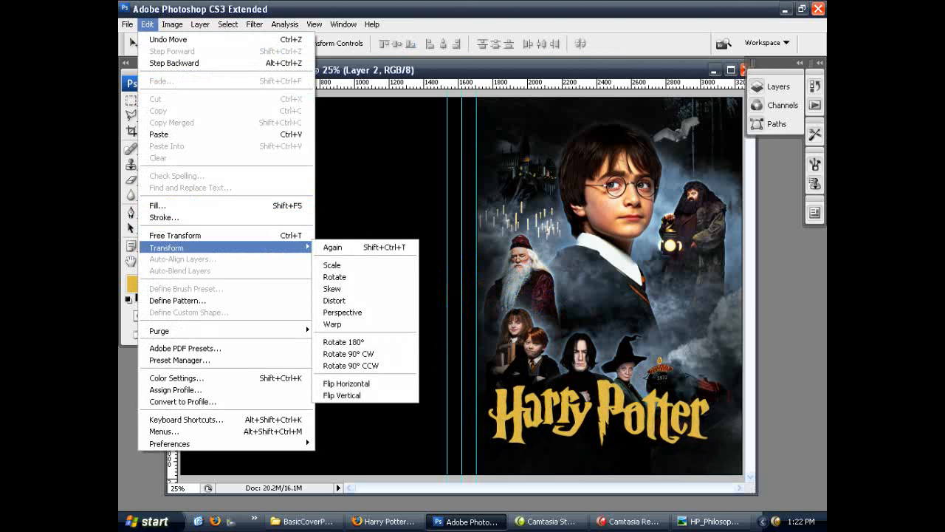
left_click(333, 264)
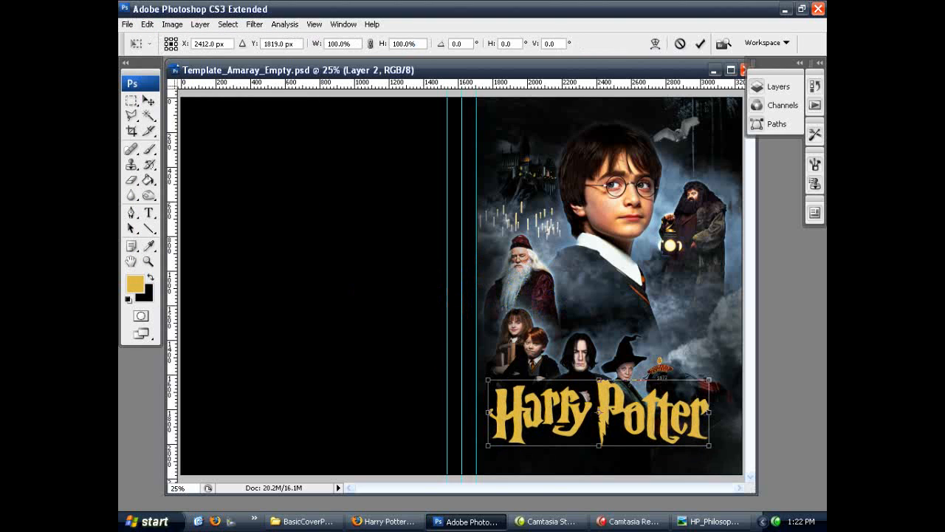
key("shift")
left_click_drag(709, 445, 680, 437)
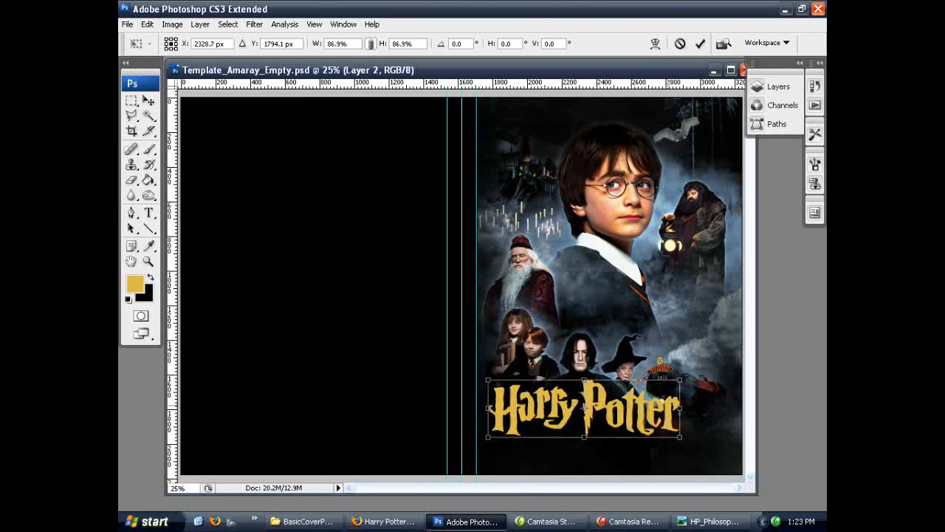
left_click_drag(663, 394, 661, 401)
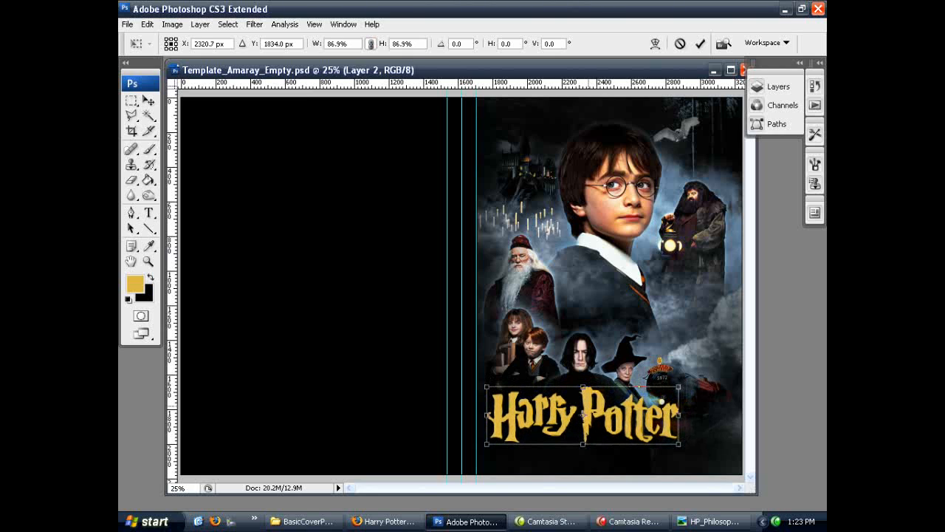
key("Right")
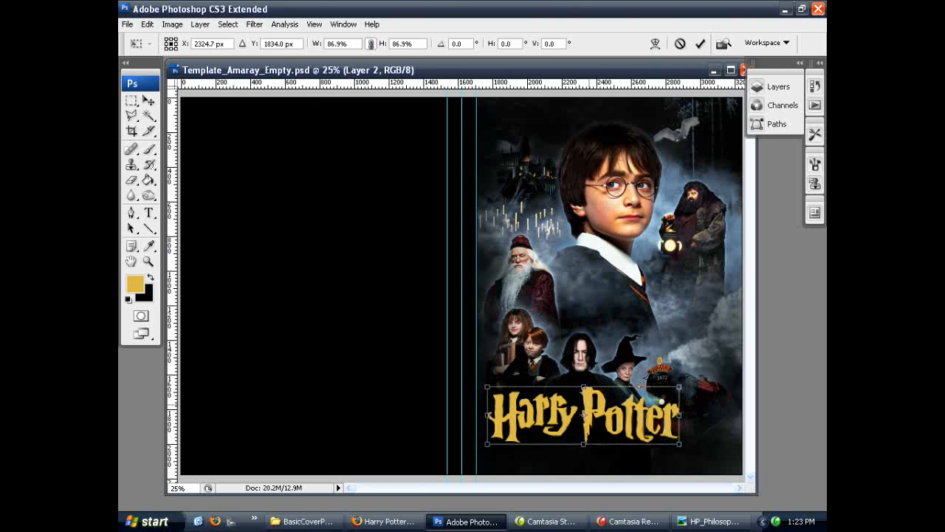
key("Return")
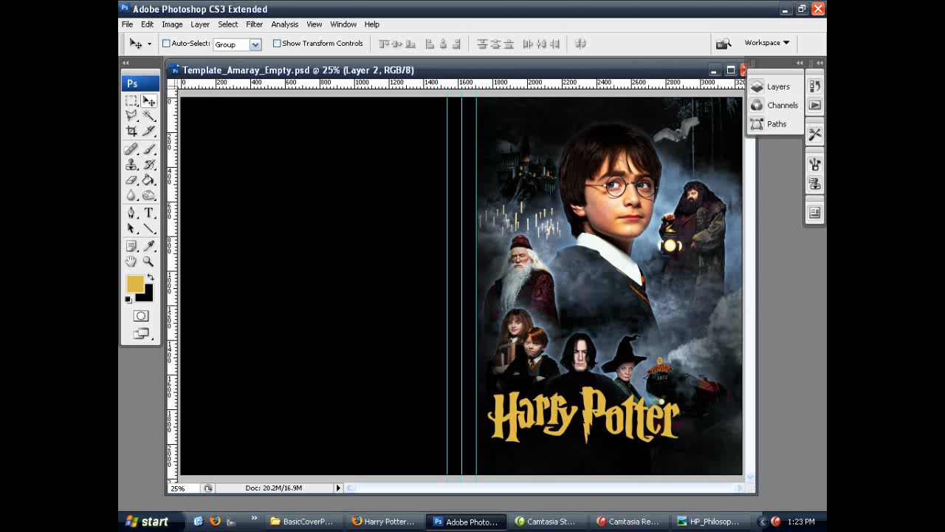
Step: Show the document's layers and rename Layer 1, the poster artwork, as HP poster front
left_click(772, 86)
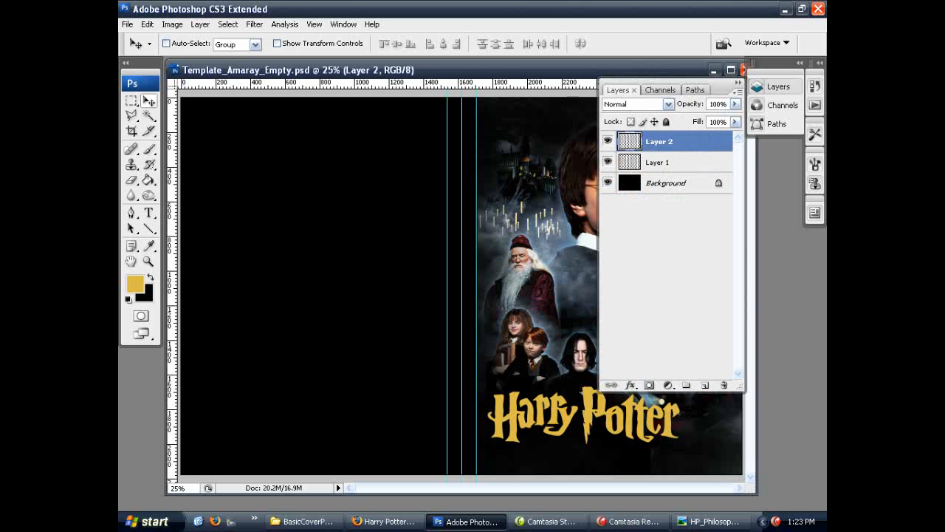
left_click(775, 86)
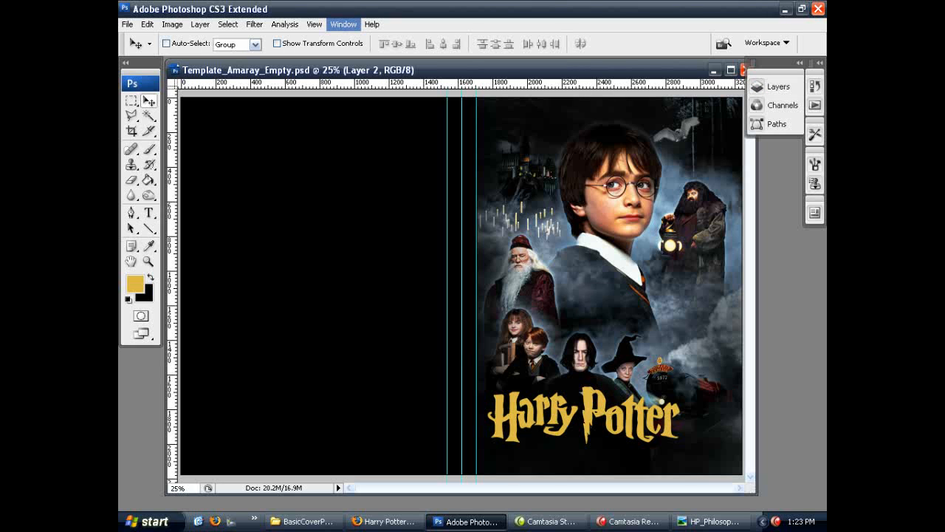
left_click(343, 23)
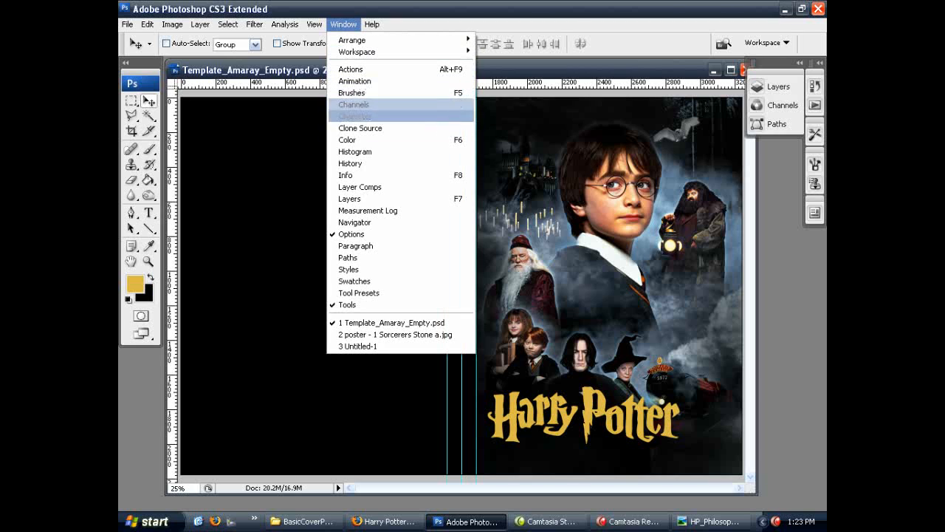
left_click(355, 199)
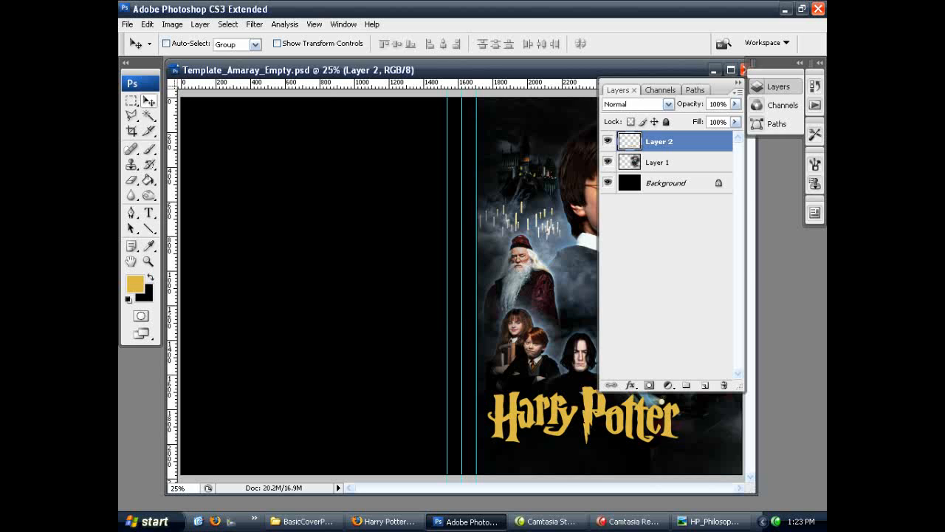
right_click(674, 164)
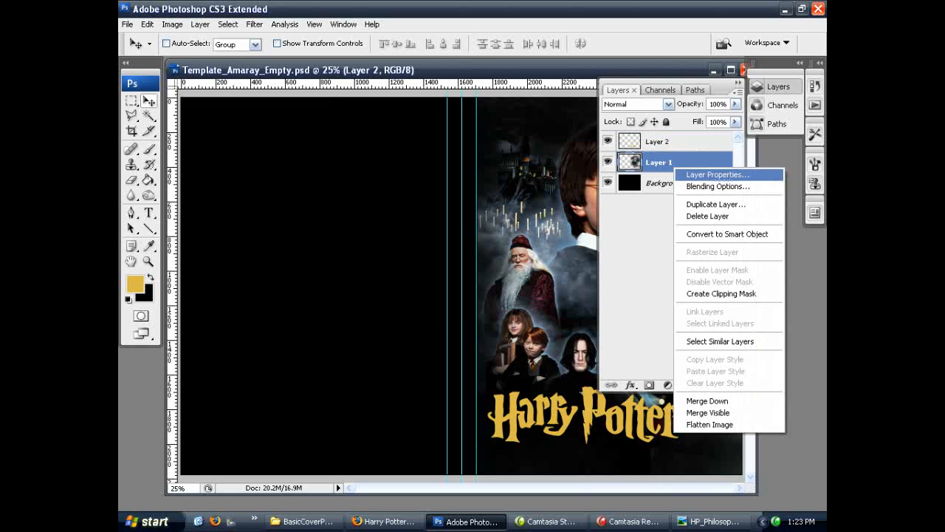
left_click(717, 175)
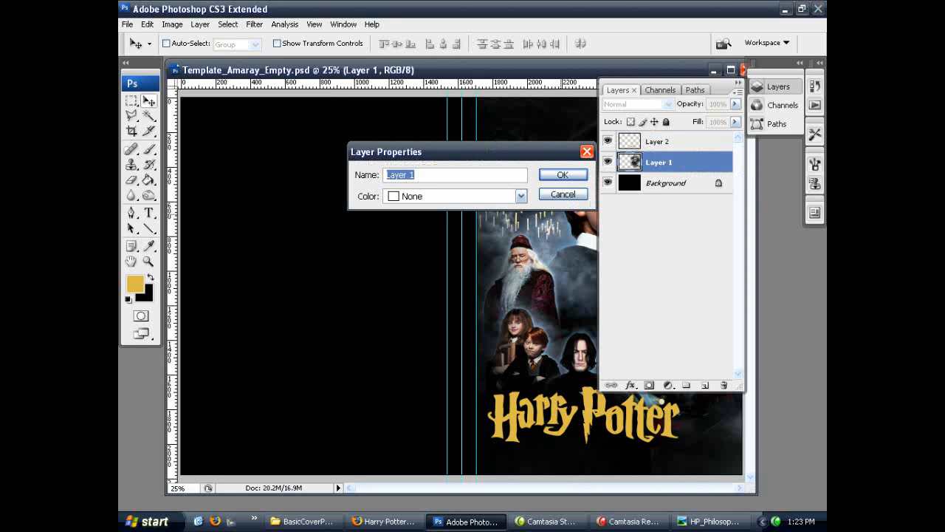
type("HP p")
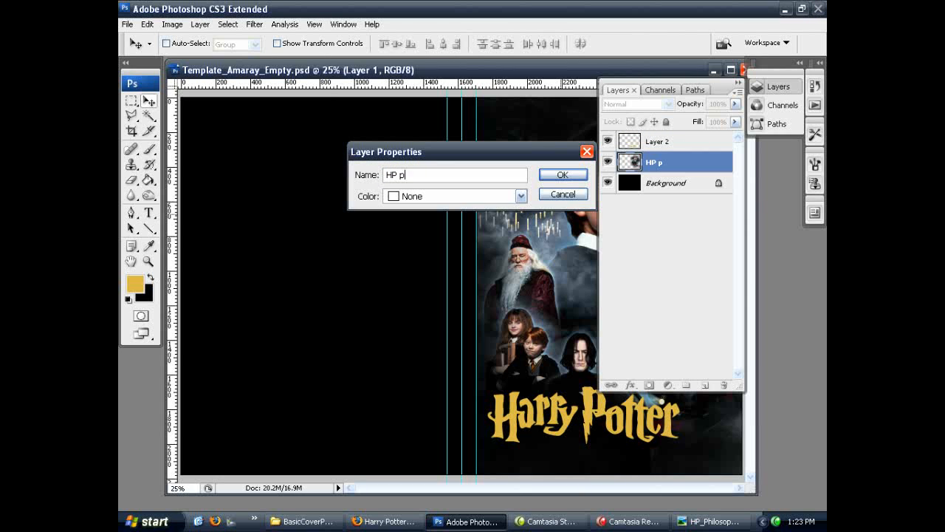
type("oster front")
key("Return")
Step: Check the logo on the finished HP_Philosopher_ADM_final_cover image and rename Layer 2 in the template as HP logo blur
right_click(662, 145)
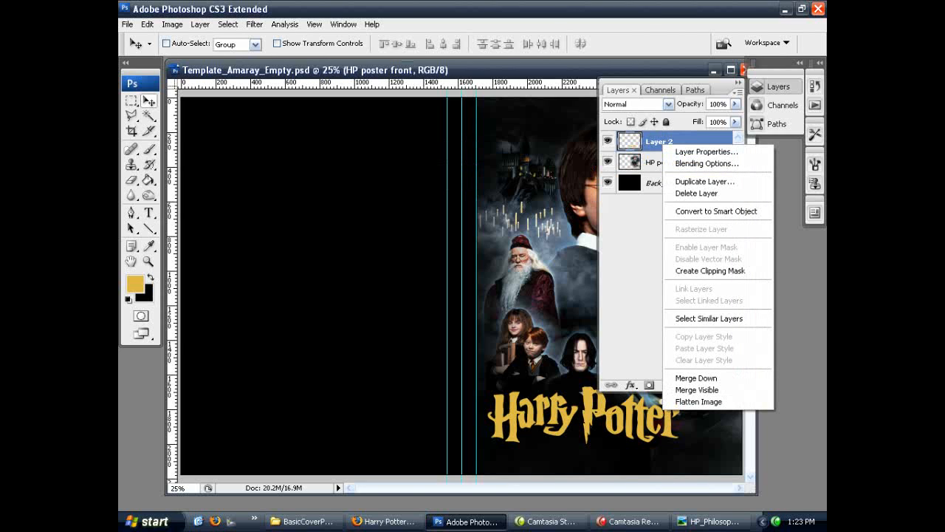
key("Escape")
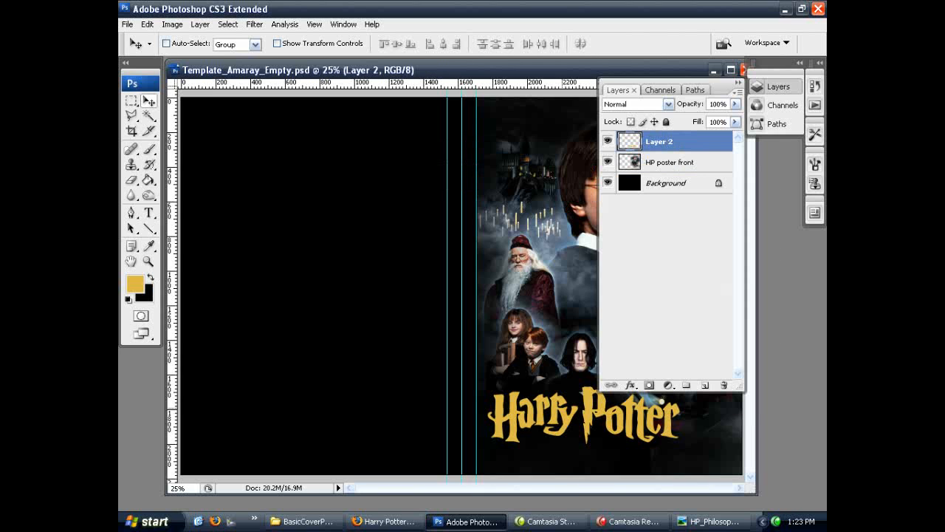
left_click(711, 522)
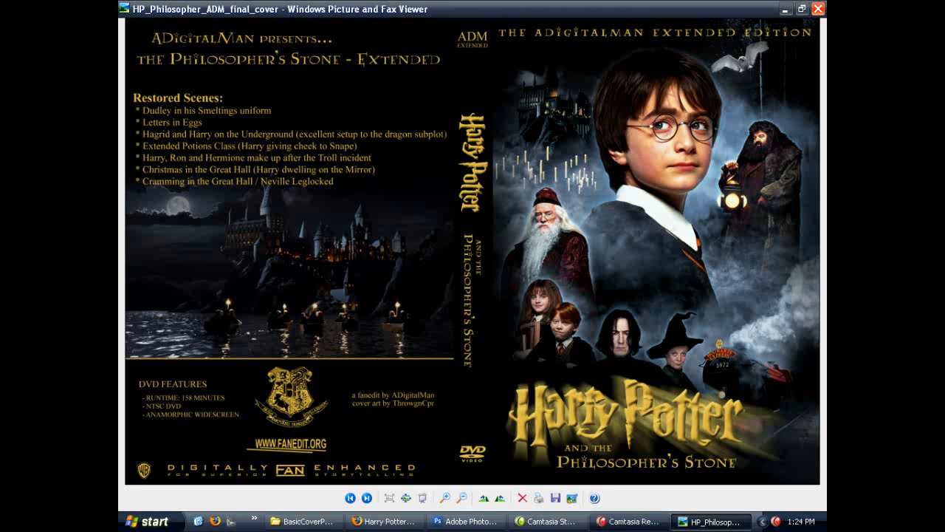
left_click(473, 521)
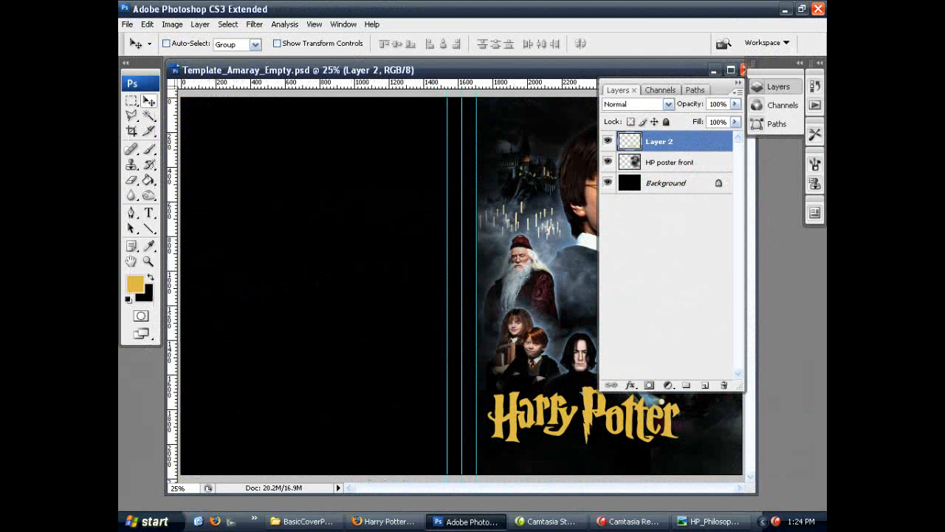
right_click(683, 141)
left_click(727, 147)
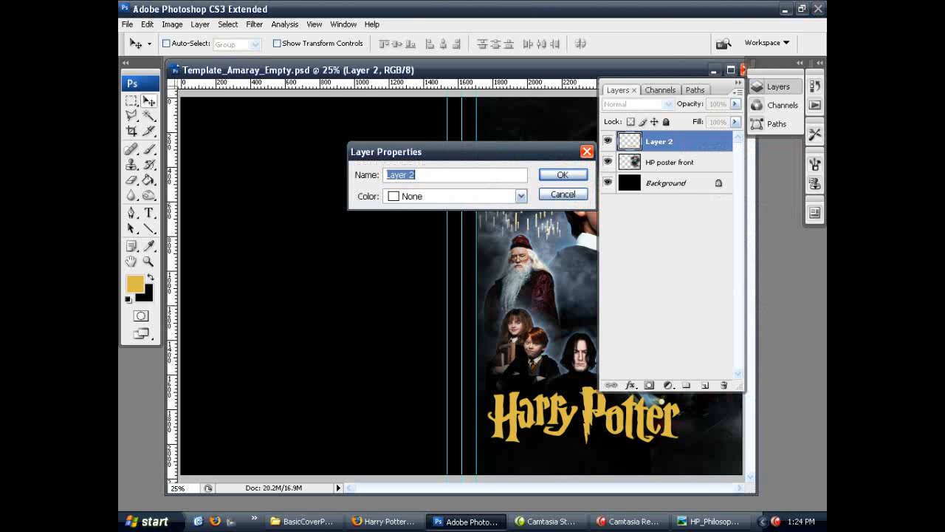
type("HP lo")
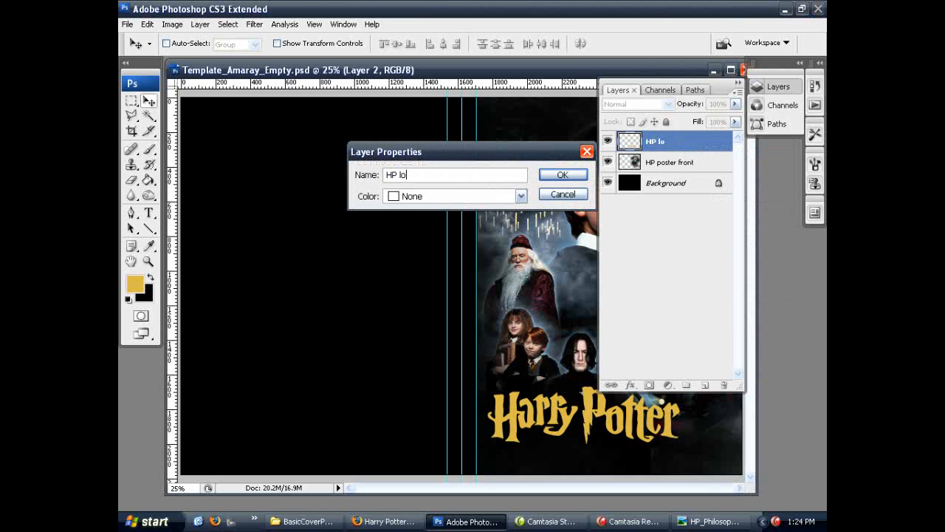
type("go blur")
key("Return")
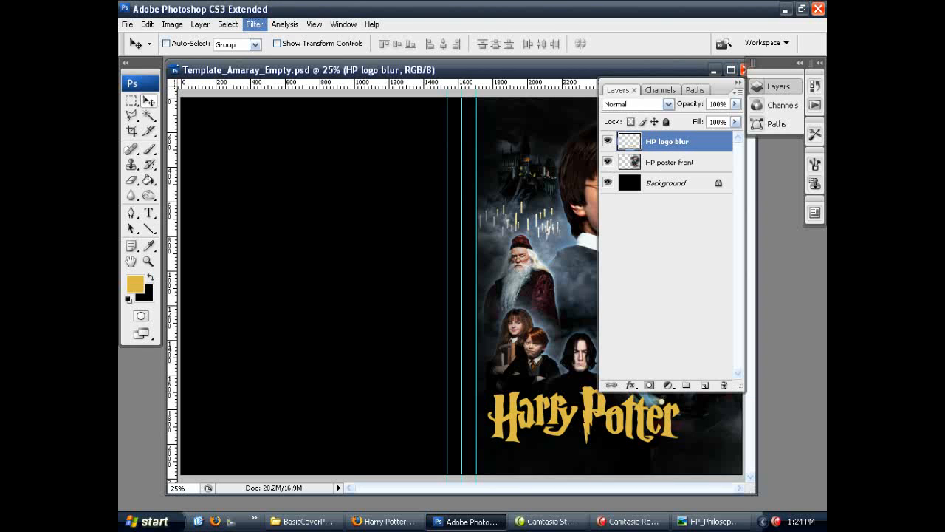
Step: Duplicate the HP logo blur layer within the template as HP logo top
left_click(200, 24)
left_click(225, 51)
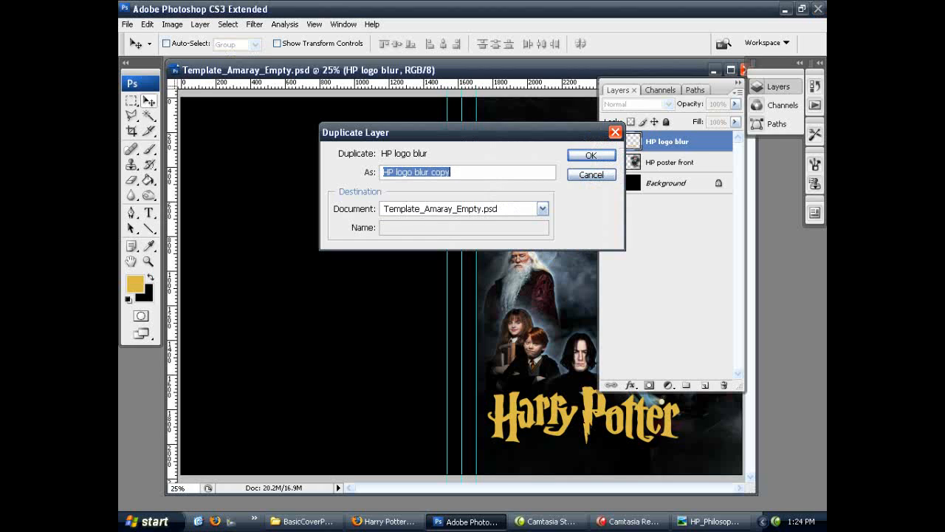
left_click_drag(415, 172, 451, 172)
type("top")
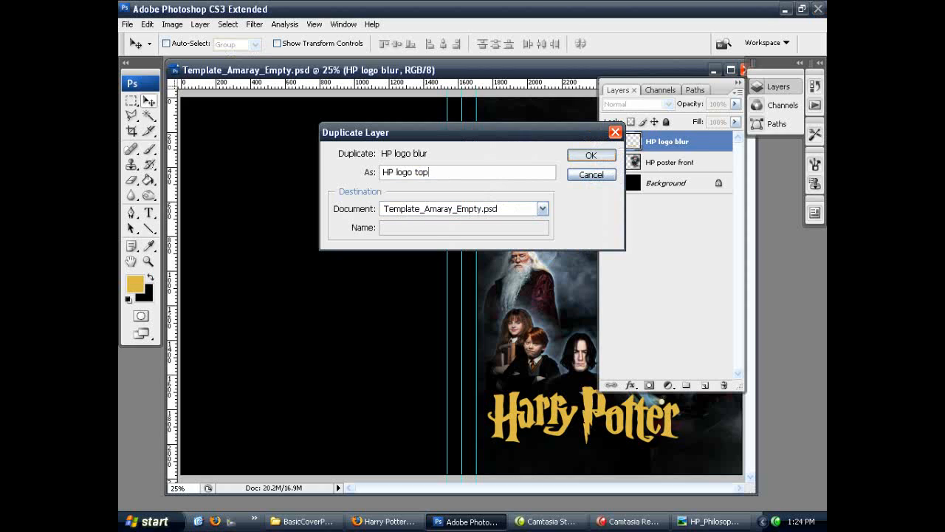
key("Return")
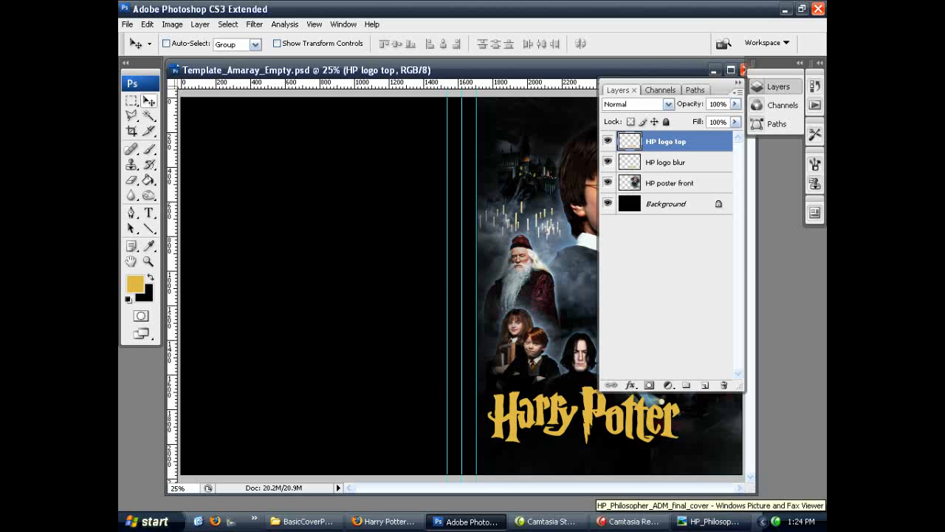
Step: Look at the finished reference cover again, return to Photoshop and make HP logo blur the active layer
left_click(707, 522)
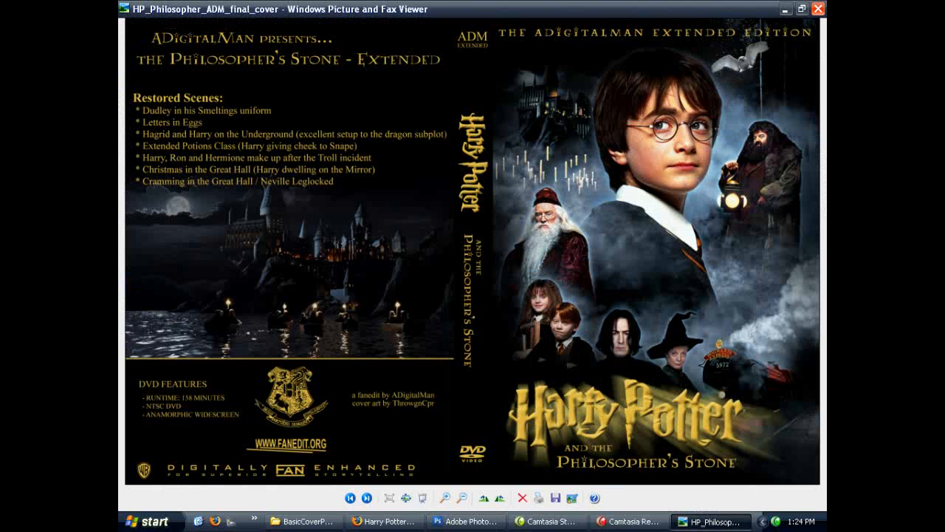
left_click(468, 522)
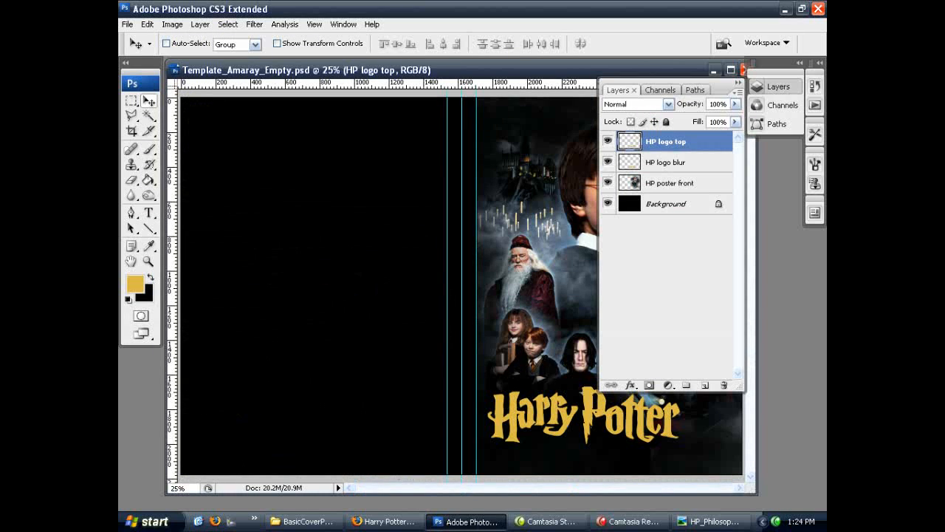
left_click(667, 162)
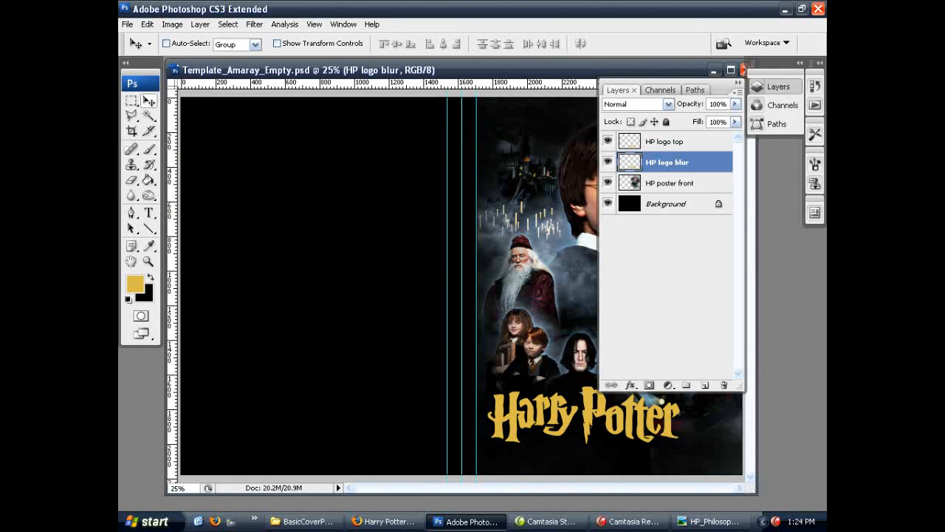
left_click(738, 82)
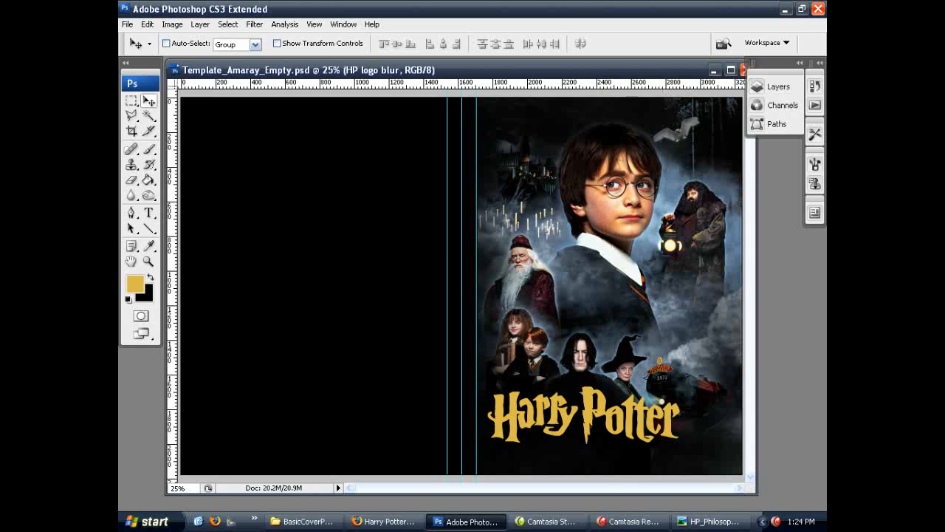
Step: Set up a Radial Blur for the HP logo blur layer with amount 60, Zoom method and Good quality
left_click(254, 24)
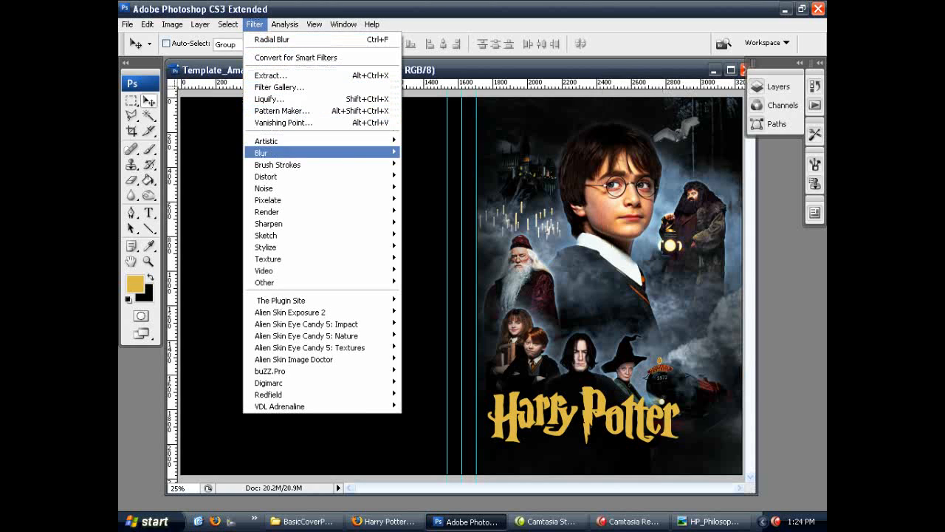
mouse_move(333, 153)
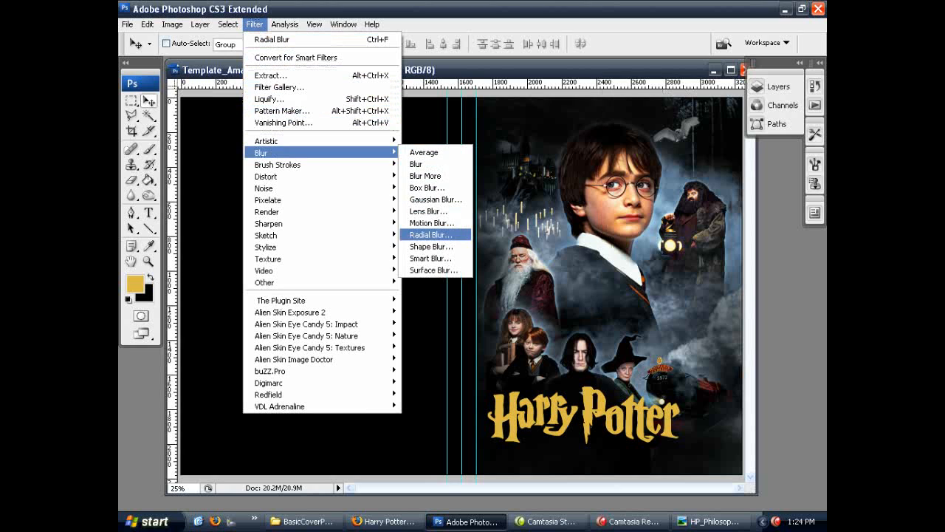
left_click(430, 234)
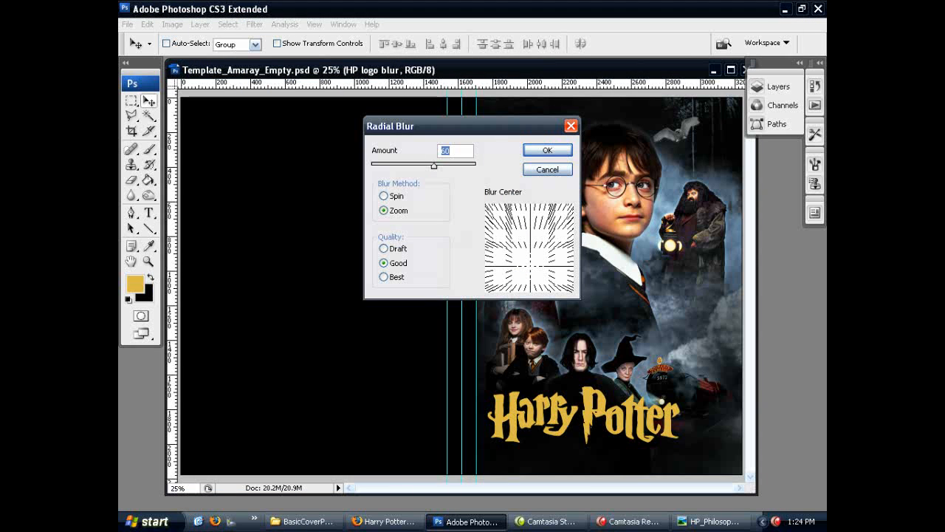
left_click(383, 196)
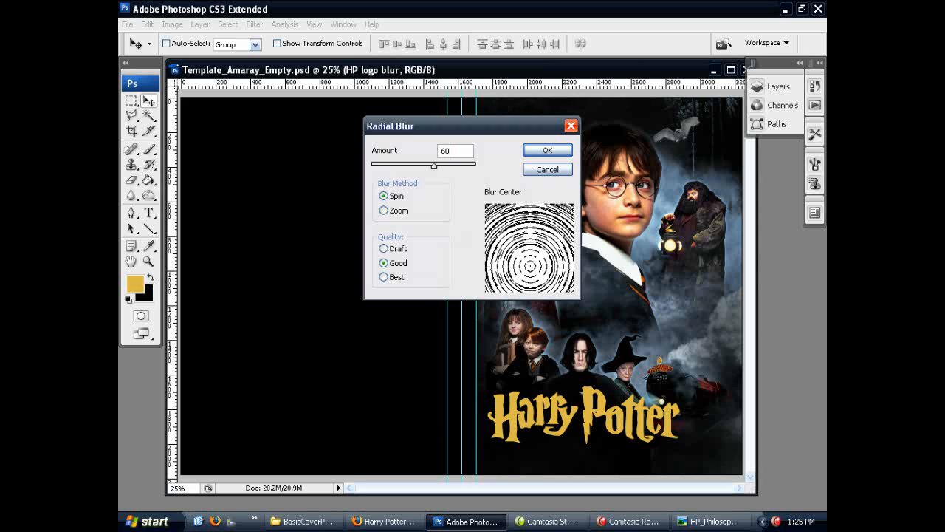
left_click(384, 211)
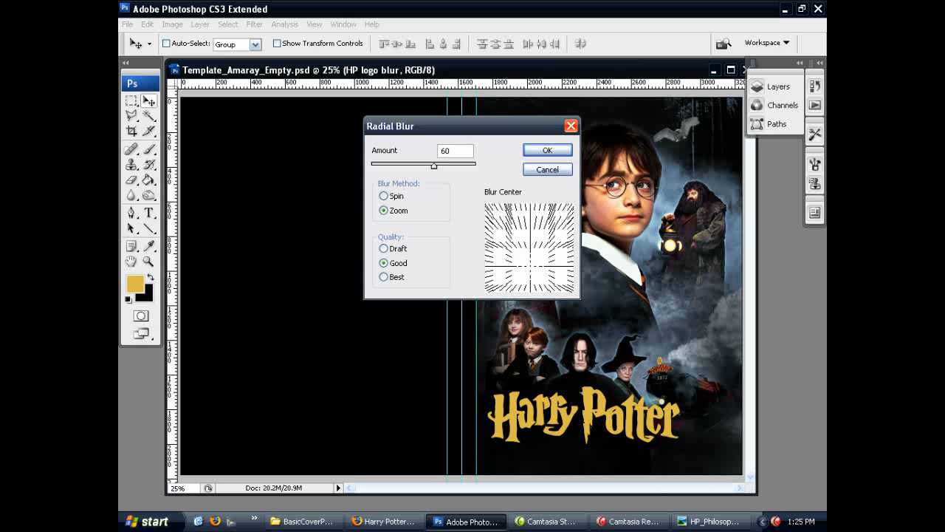
left_click_drag(434, 166, 433, 165)
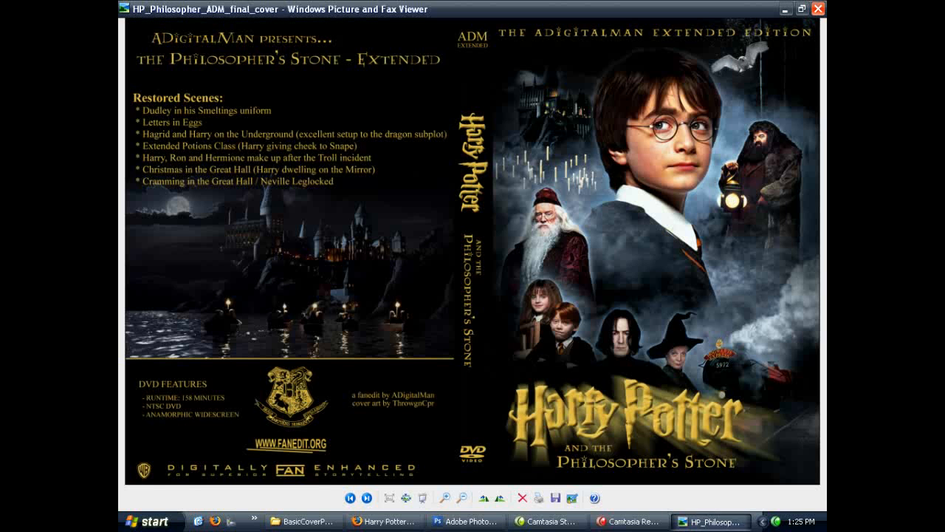
Step: Check the light rays on the finished reference cover, place the blur center below and slightly right of the middle, and apply the radial blur
left_click(711, 521)
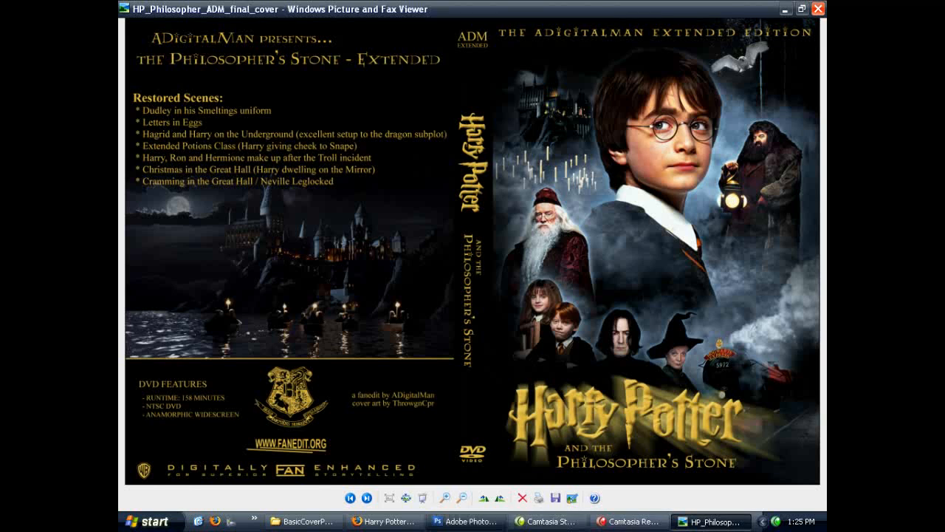
left_click(466, 520)
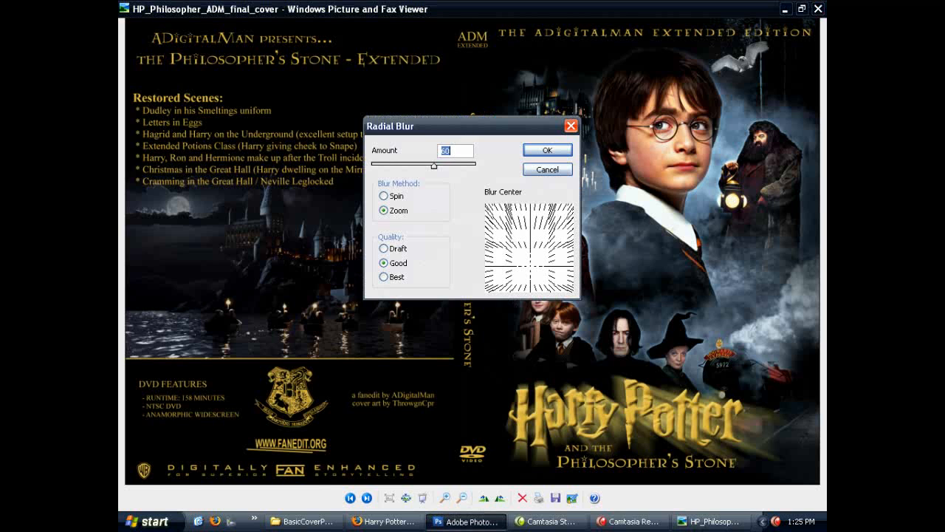
mouse_move(530, 265)
left_mouse_down()
mouse_move(520, 257)
mouse_move(539, 260)
mouse_move(517, 247)
mouse_move(527, 242)
mouse_move(530, 252)
left_mouse_up()
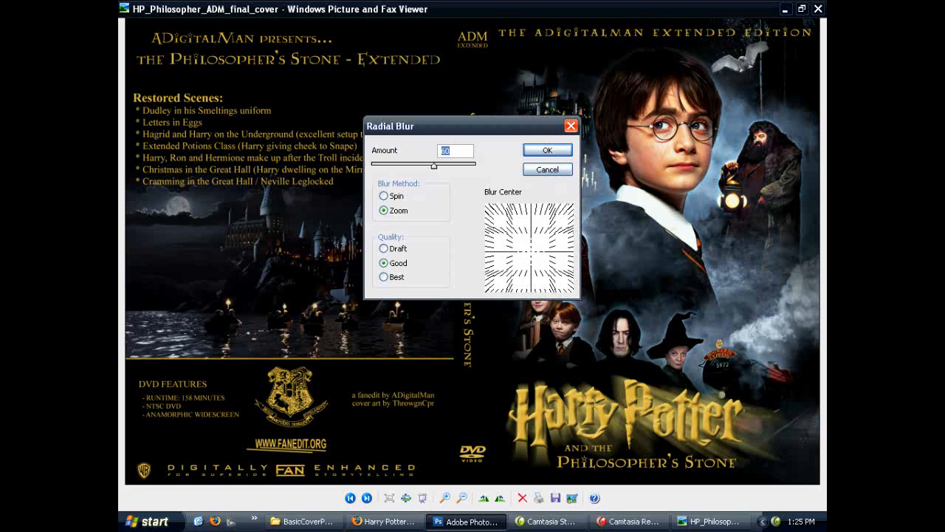
left_click_drag(531, 245, 536, 269)
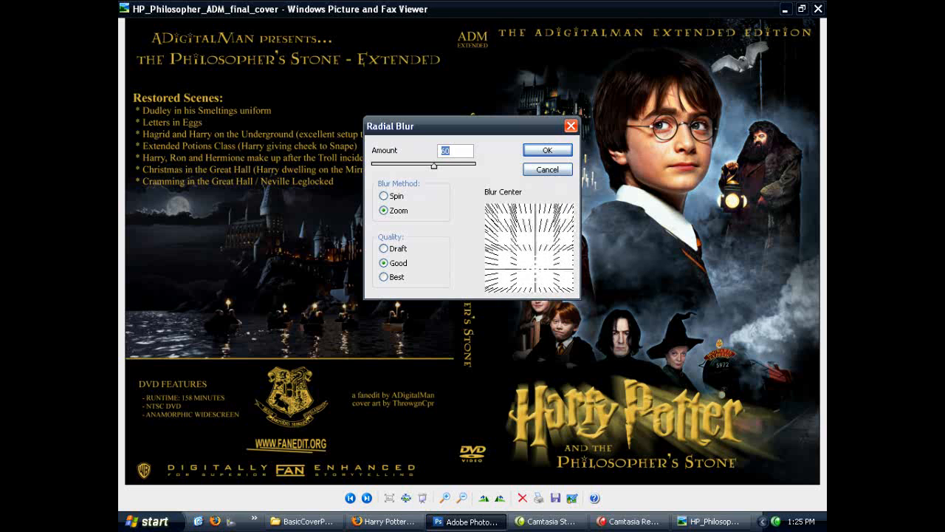
left_click(547, 150)
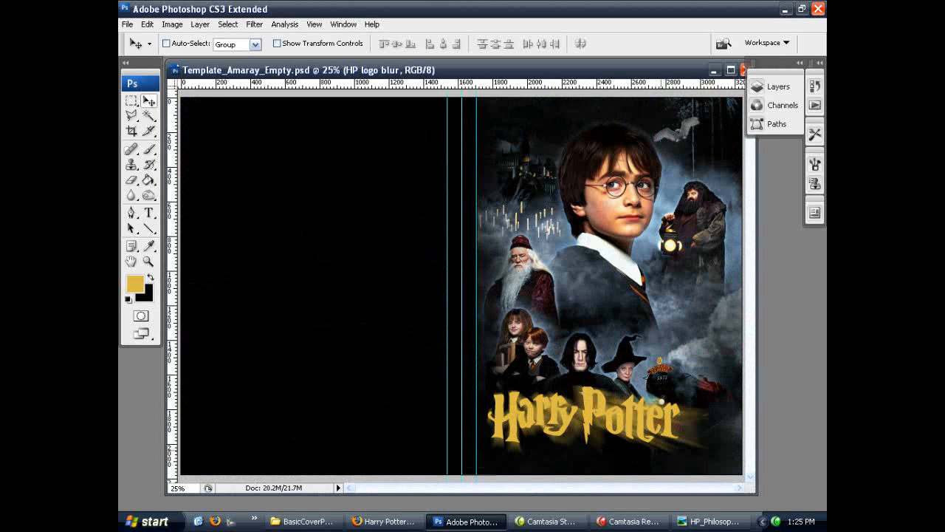
Step: Compare the blurred logo with the reference cover, return to Photoshop and make HP logo top the active layer
key("alt+Tab")
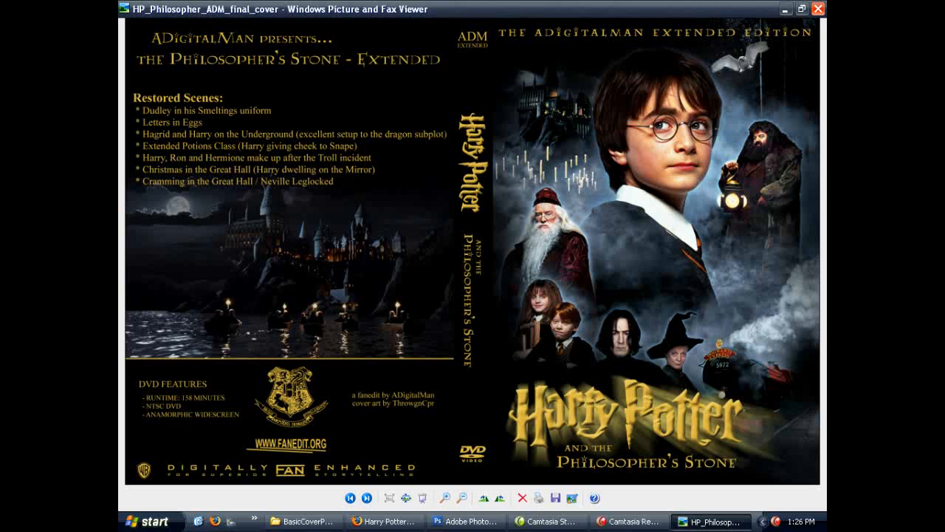
key("alt+Tab")
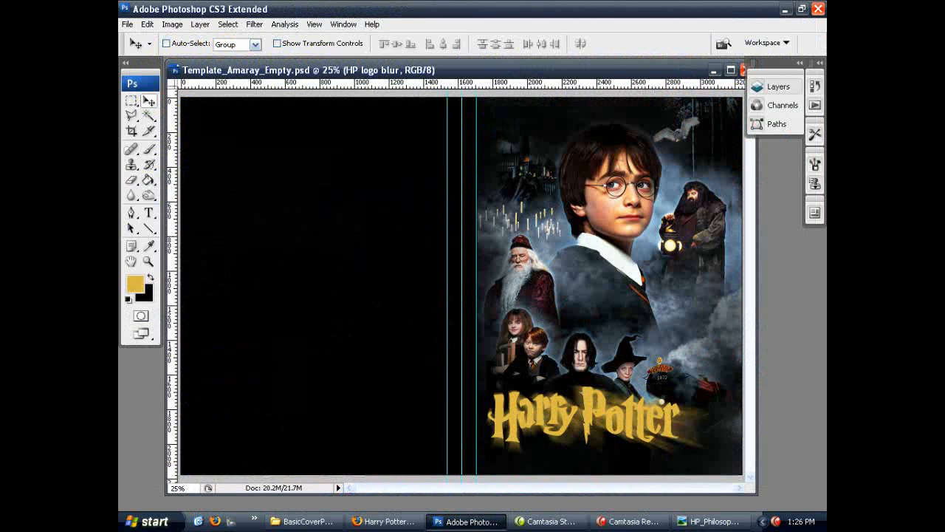
key("F7")
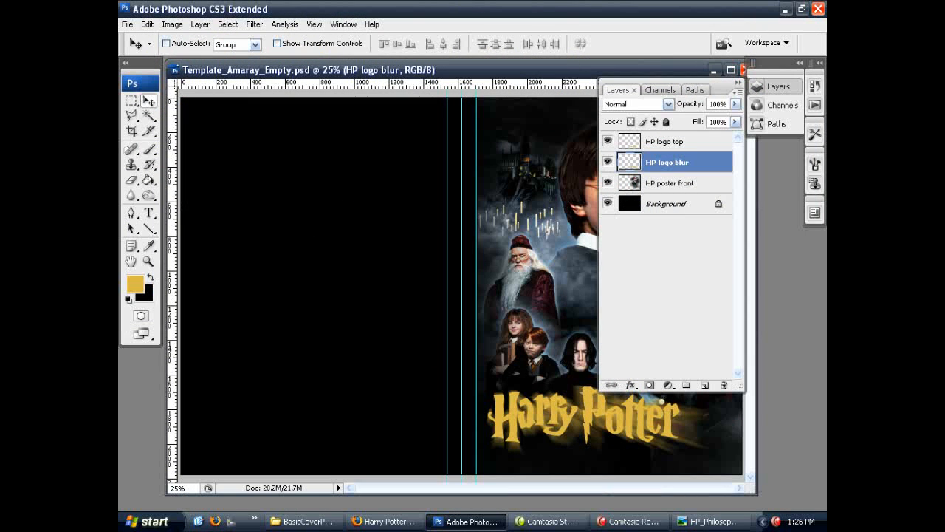
key("alt+bracketright")
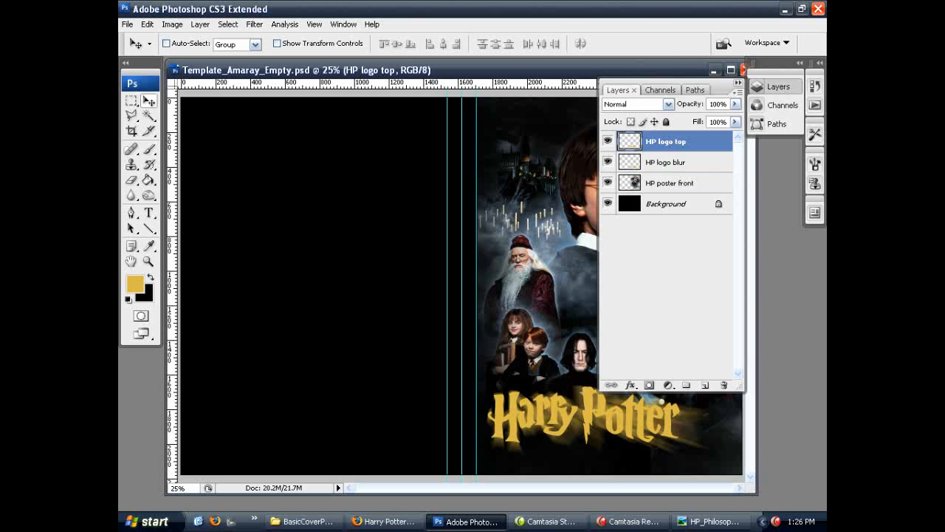
key("F7")
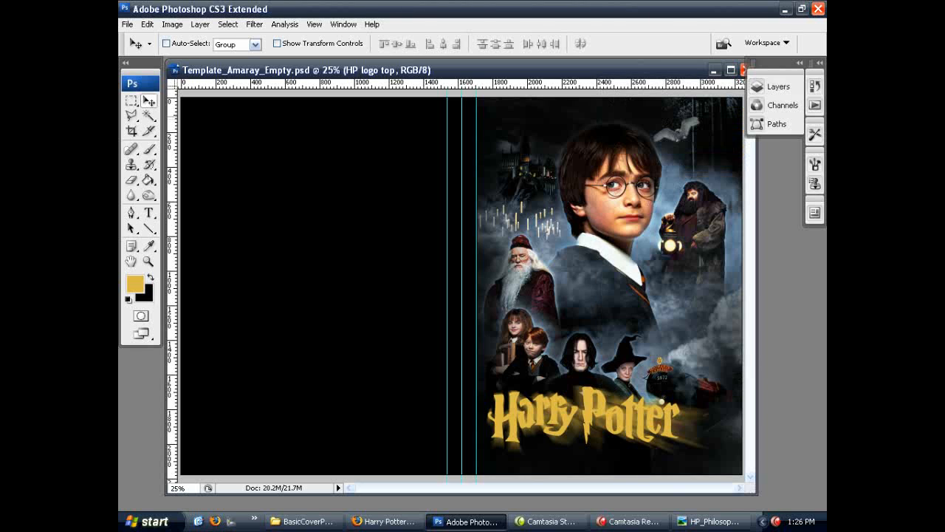
Step: Add a smooth Inner Bevel to the HP logo top layer with depth 100% and size about 16 px
left_click(254, 25)
mouse_move(200, 25)
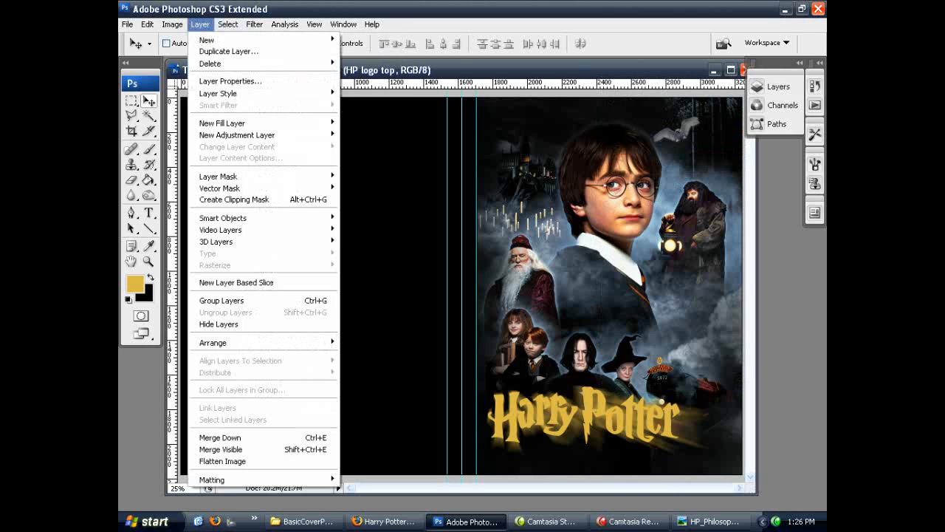
mouse_move(221, 93)
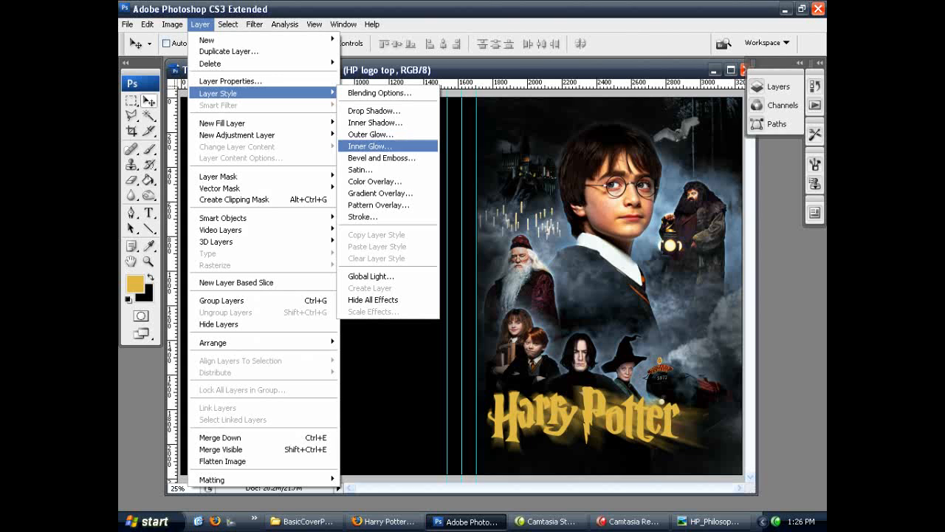
left_click(381, 157)
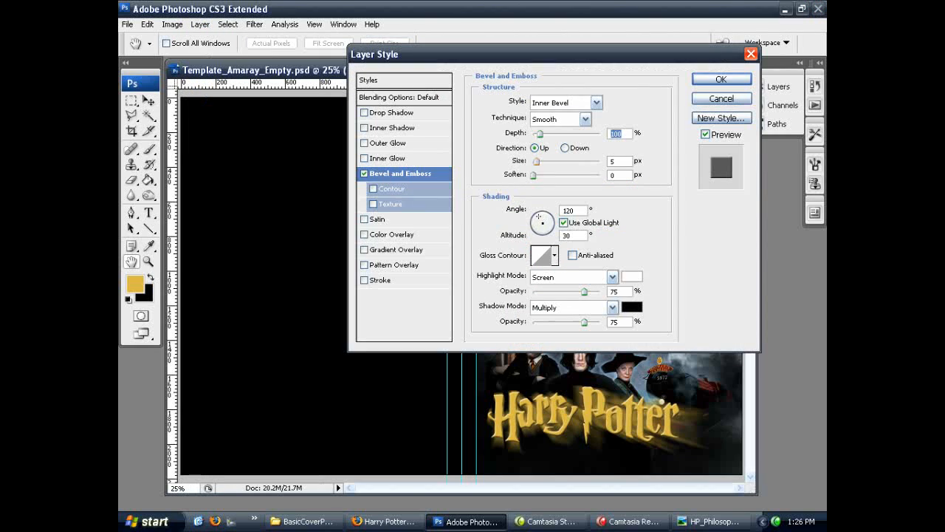
key("Tab")
type("48")
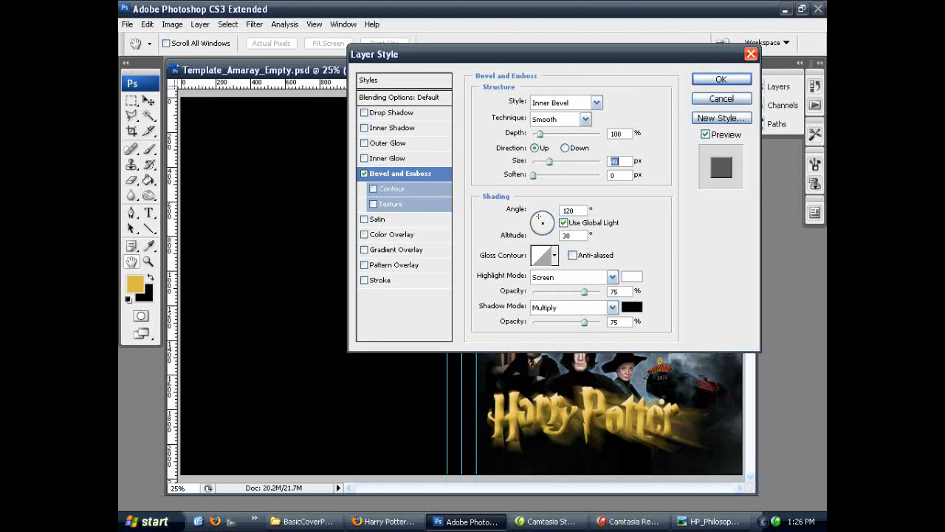
left_click_drag(549, 161, 540, 161)
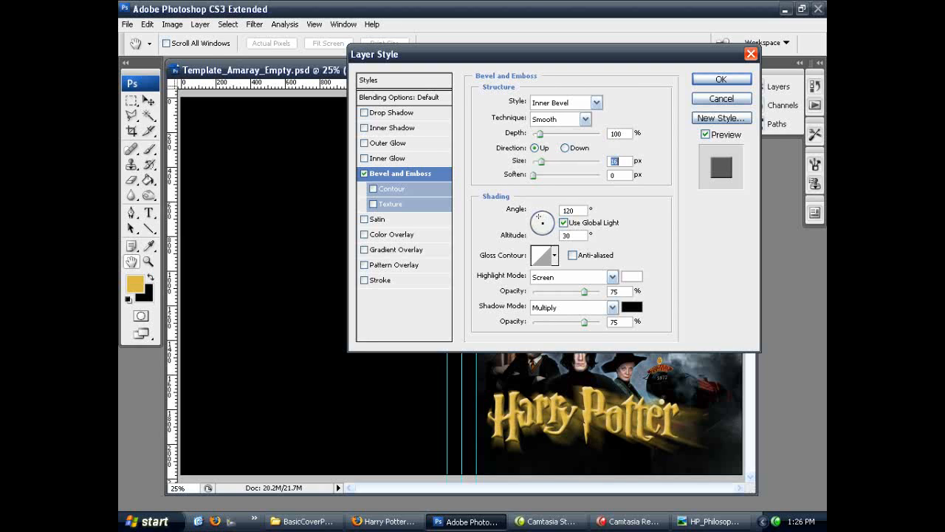
type("15")
mouse_move(540, 134)
left_mouse_down()
mouse_move(580, 134)
mouse_move(540, 134)
left_mouse_up()
type("100")
Step: Enable Texture for the bevel, try the preset patterns and choose the grey rock-like one at the end of the first row
left_click(393, 265)
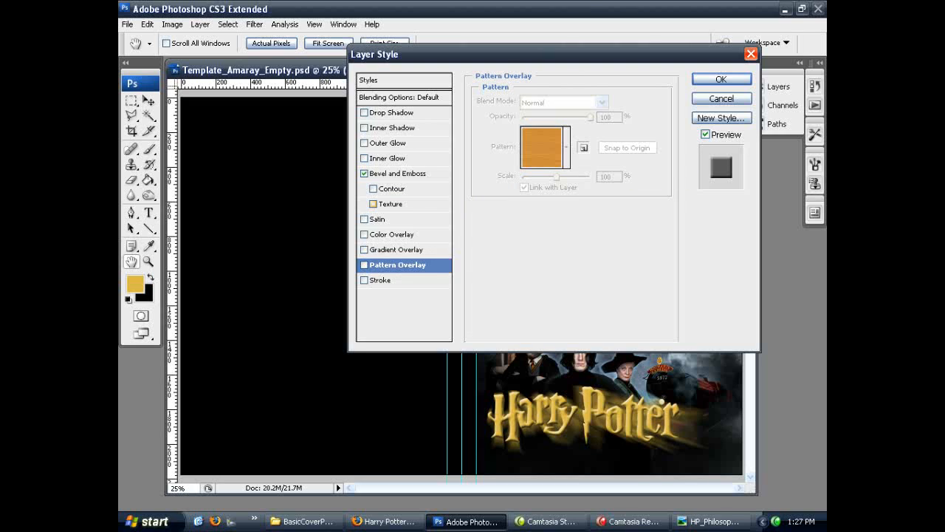
left_click(373, 204)
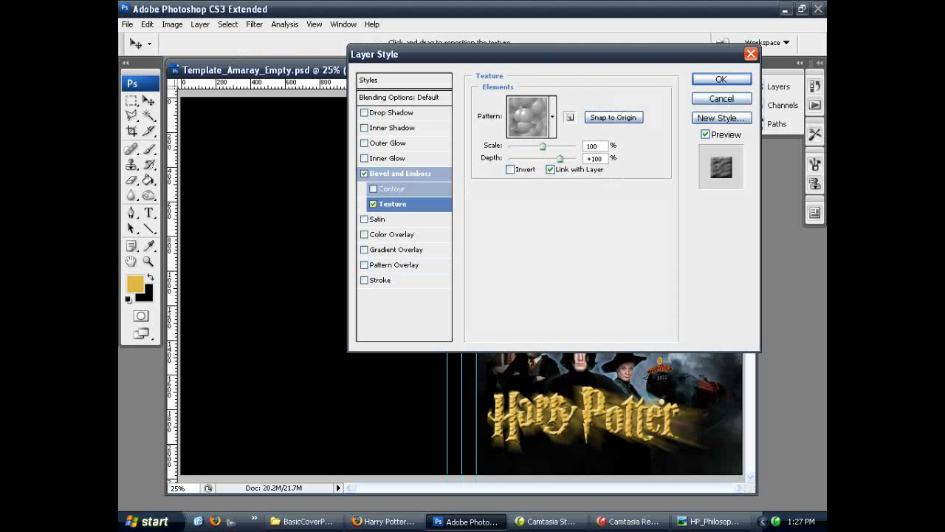
left_click(553, 116)
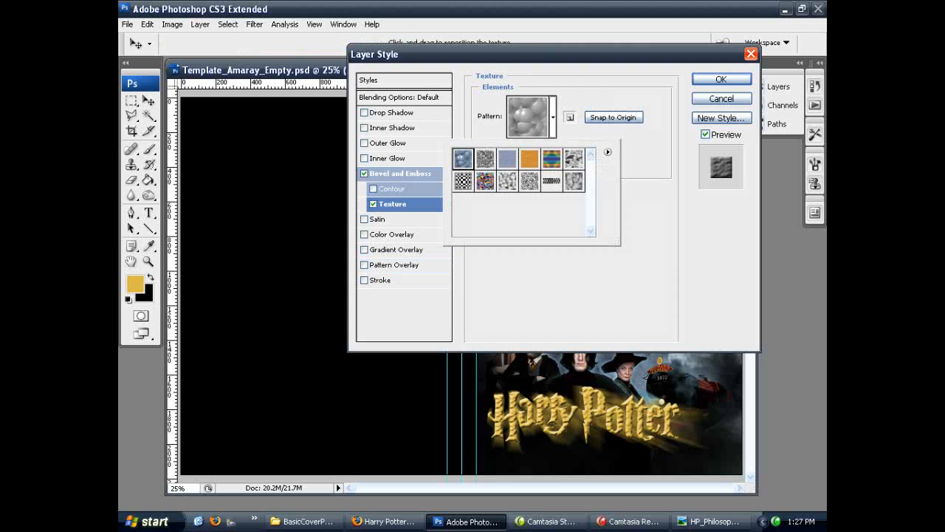
left_click(485, 159)
left_click(507, 159)
key("Right")
key("Right")
key("Right")
key("Right")
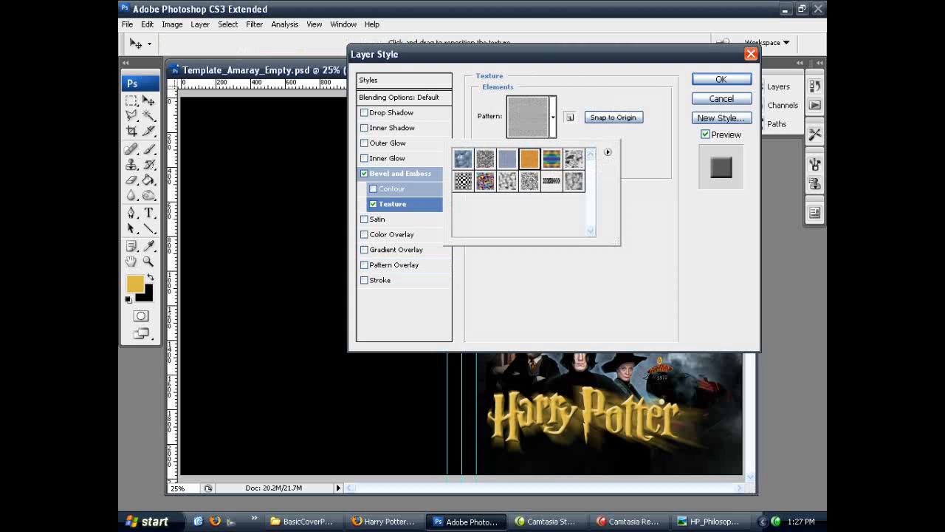
key("Left")
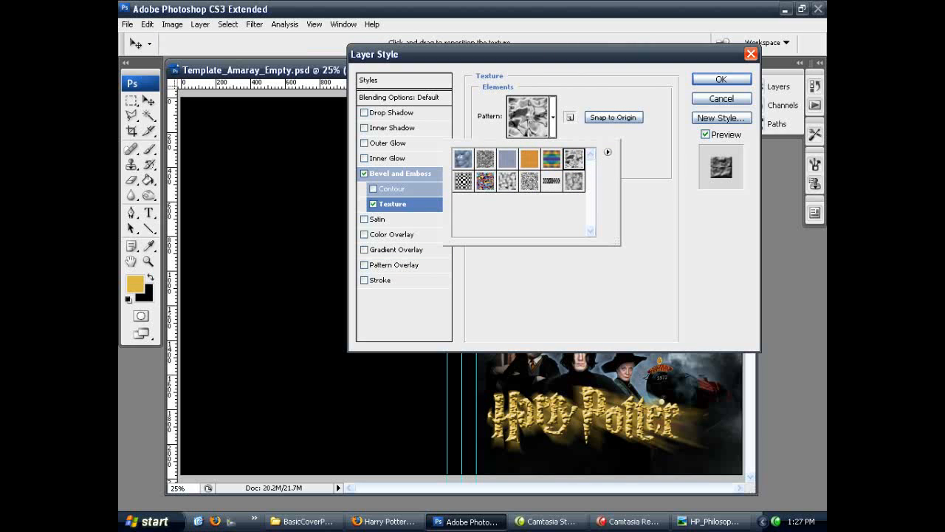
key("Right")
key("Right")
key("Right")
key("Right")
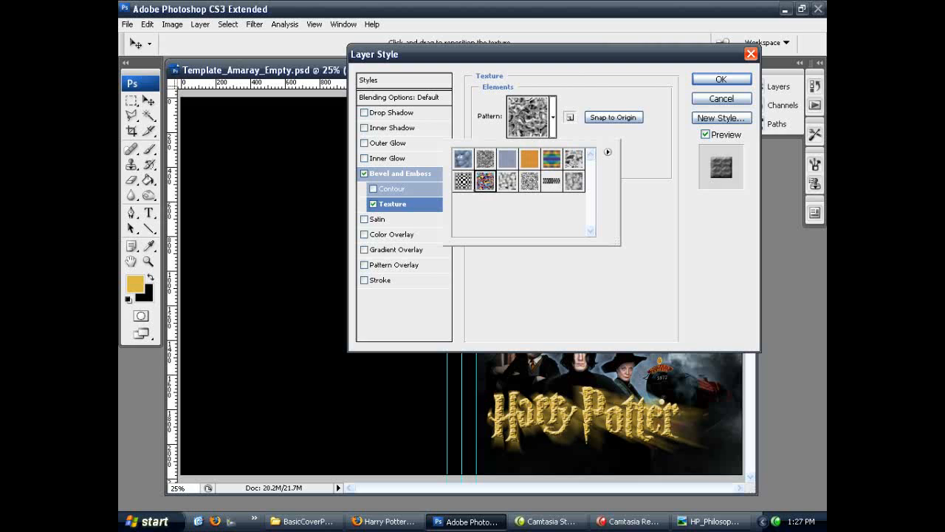
key("Right")
key("Right")
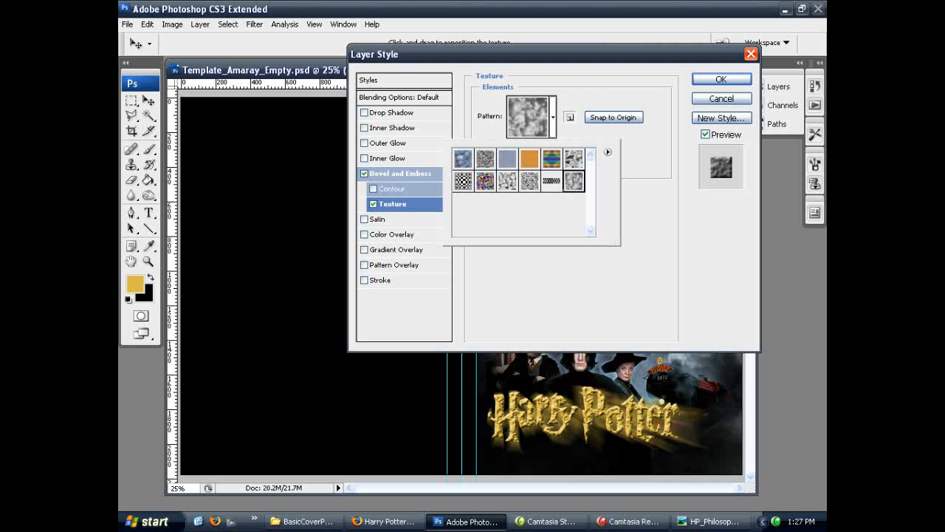
key("Up")
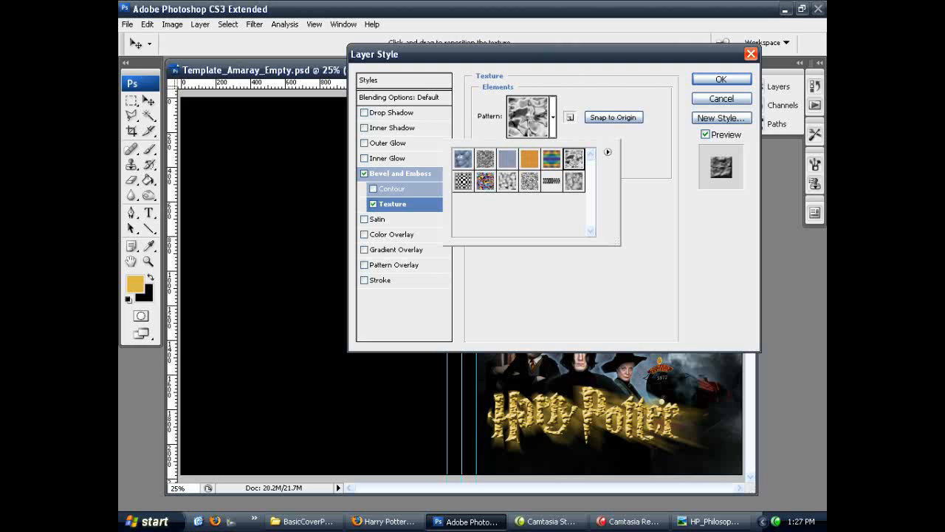
key("Return")
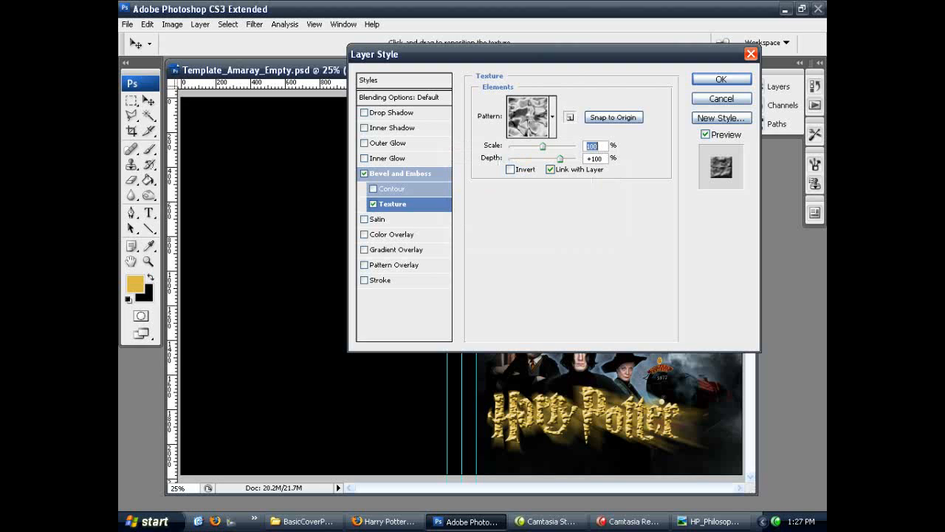
Step: Set the texture's scale to 685% and its depth to -55%, and apply the layer style
left_click_drag(560, 158, 540, 158)
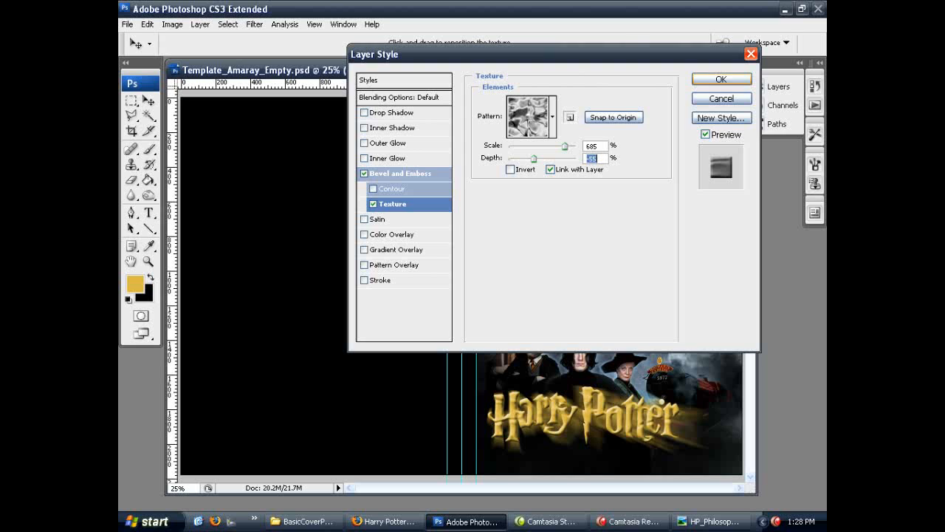
key("Return")
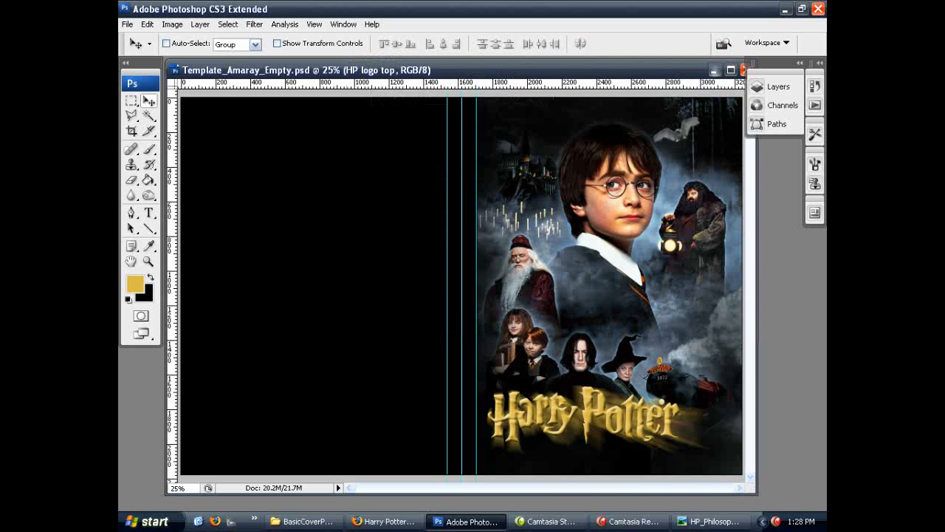
Step: Compare the textured logo with the finished reference cover, return to Photoshop and show the document's layers
left_click(711, 522)
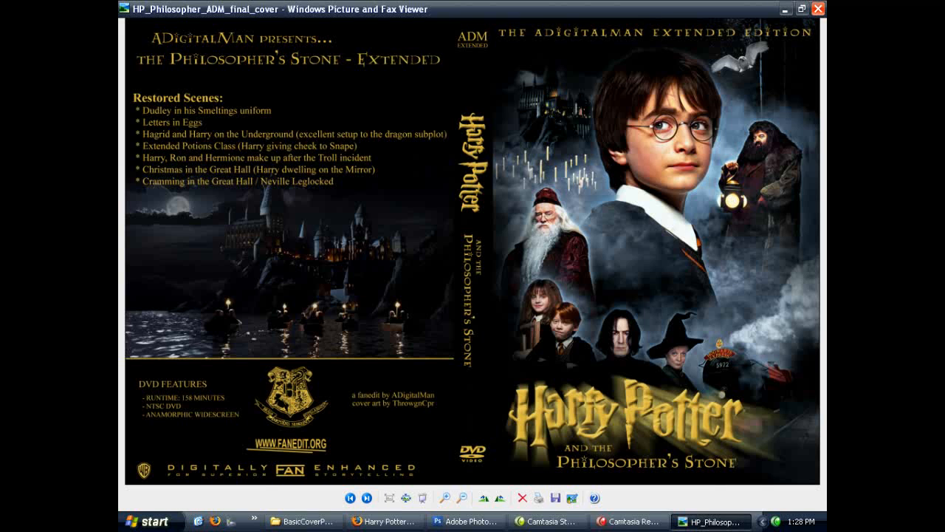
left_click(467, 520)
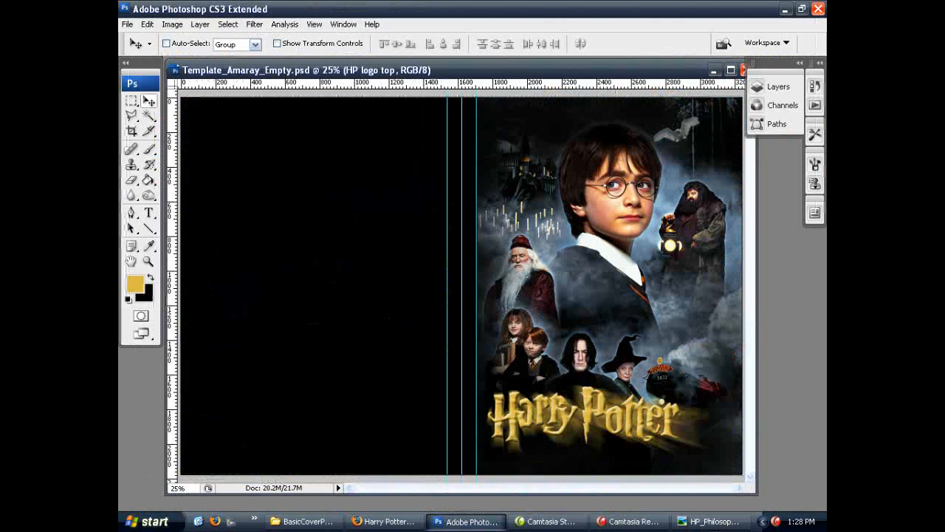
left_click(776, 86)
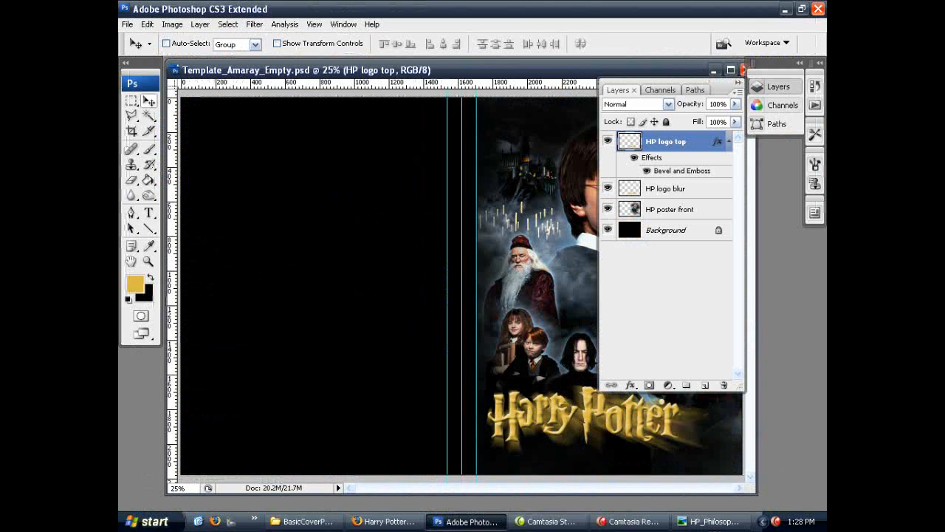
Step: Open Brightness/Contrast for the HP logo blur layer and raise its brightness to +70
left_click(665, 189)
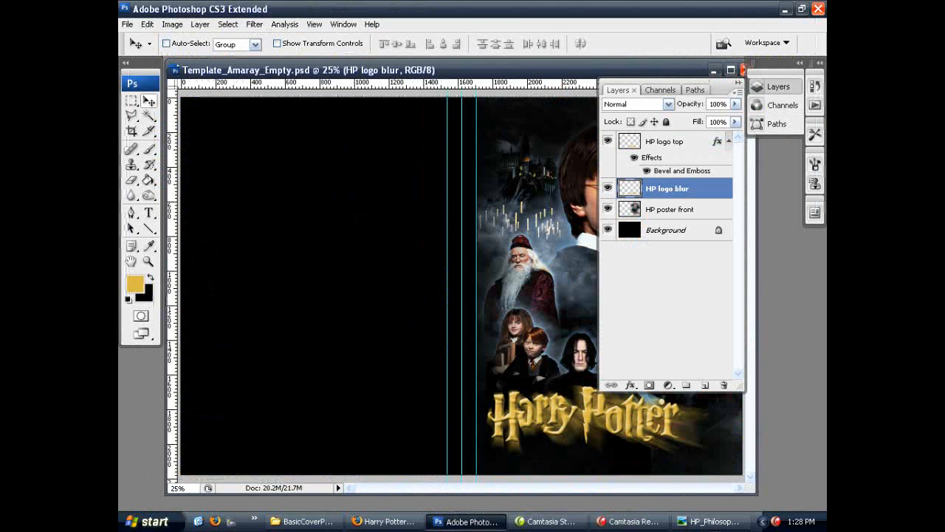
left_click(775, 86)
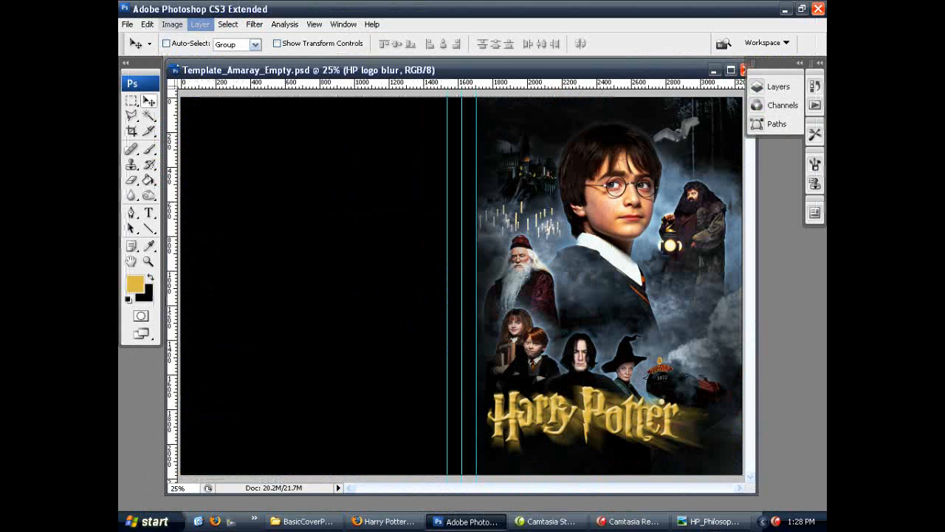
left_click(172, 25)
mouse_move(191, 57)
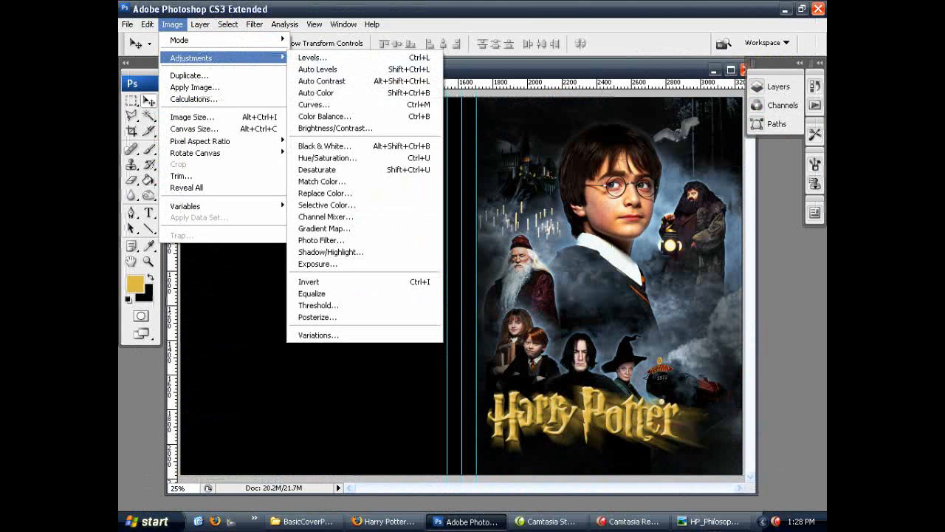
left_click(334, 128)
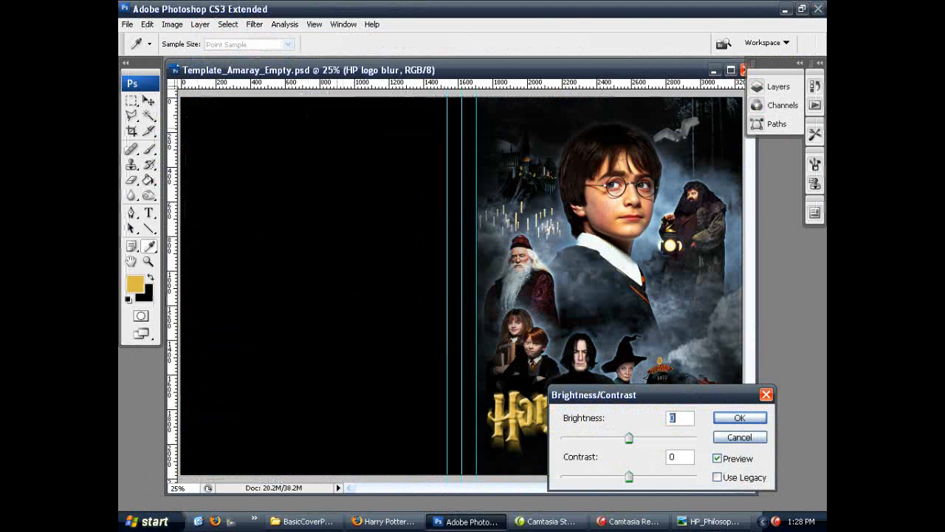
left_click_drag(591, 393, 405, 231)
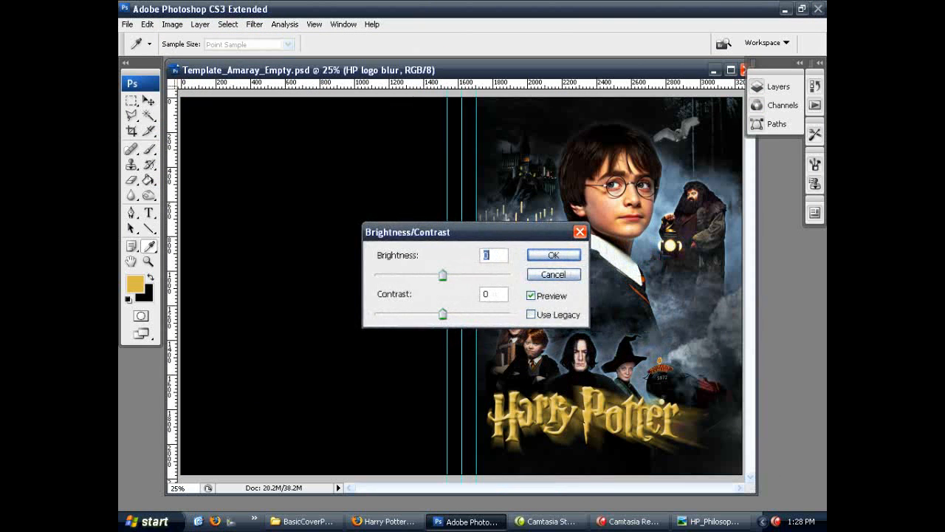
left_click_drag(443, 274, 474, 274)
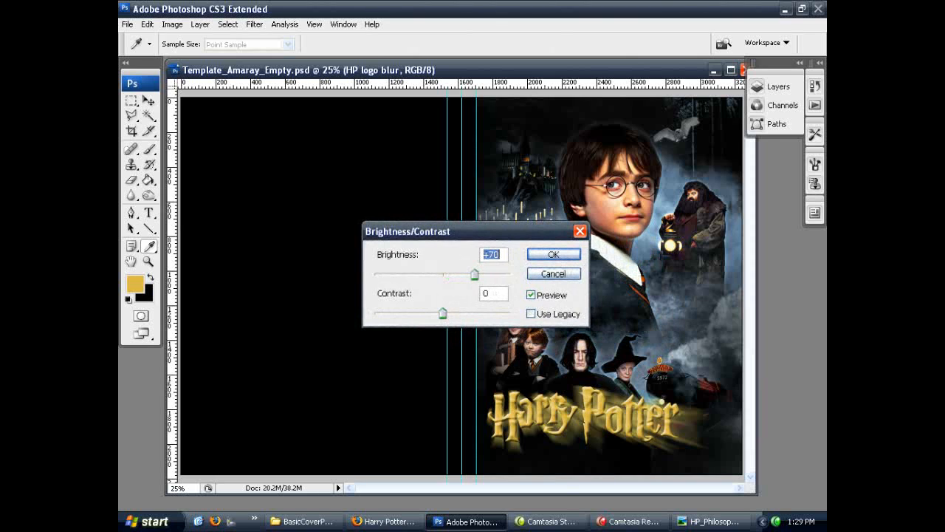
Step: Compare the blur glow with and without the brightness preview, and apply the adjustment
left_click(531, 295)
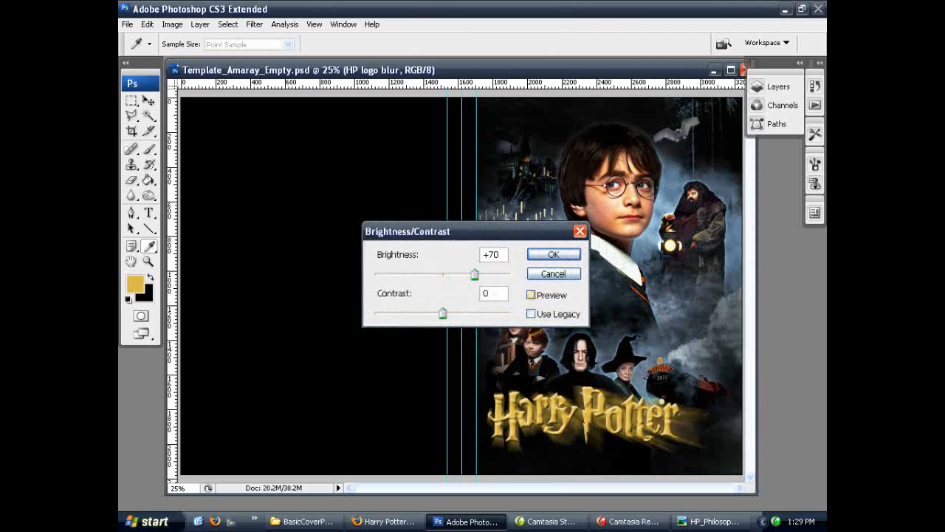
left_click(531, 295)
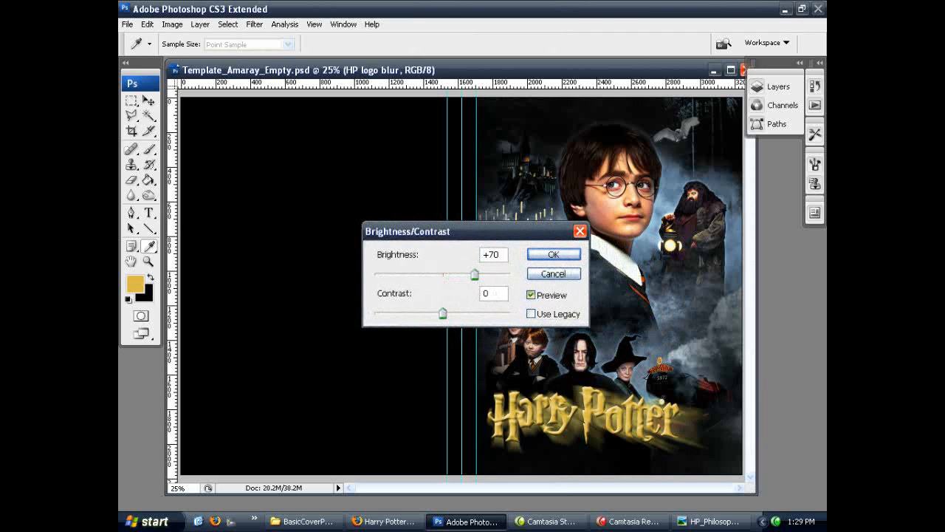
left_click(531, 295)
left_click(531, 295)
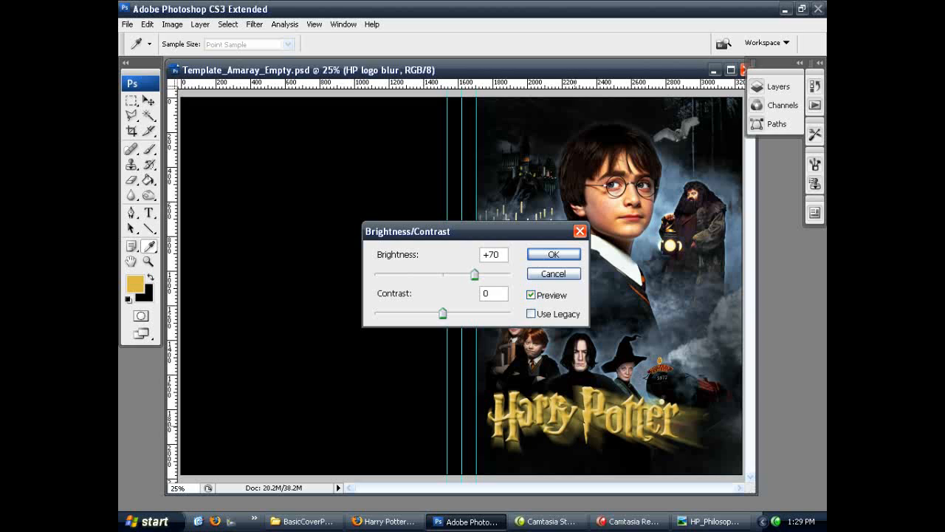
left_click(553, 254)
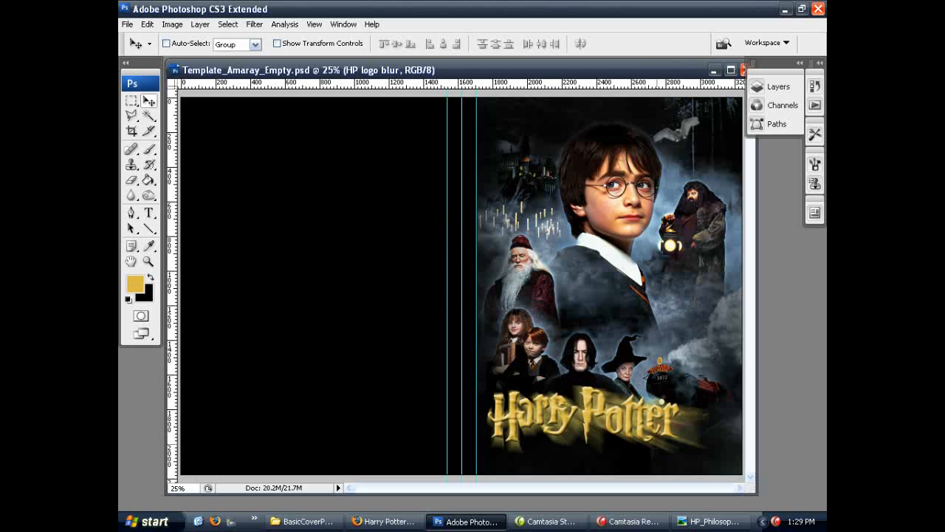
Step: Draw a text box under the front logo and enter "and the" and "Philosopher's Stone" on two lines in gold Lumos at 16 pt
key("t")
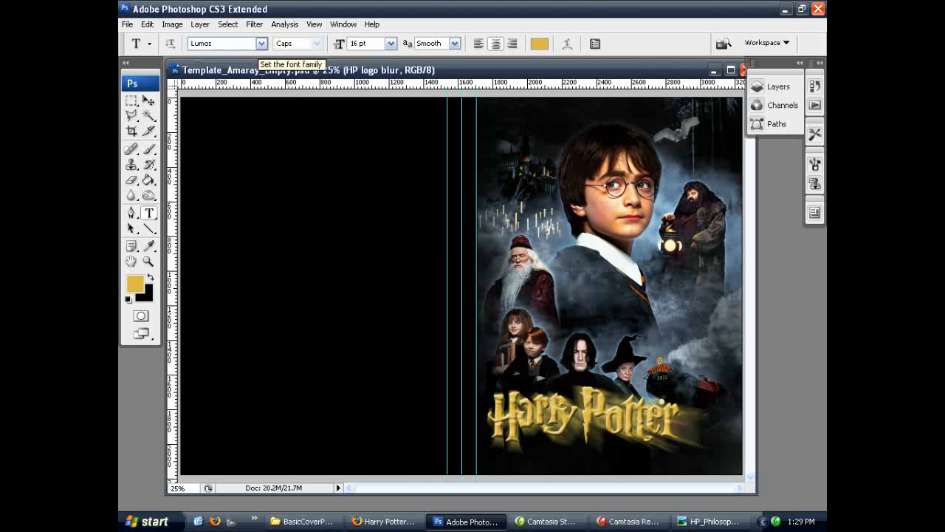
left_click(262, 43)
left_click(261, 43)
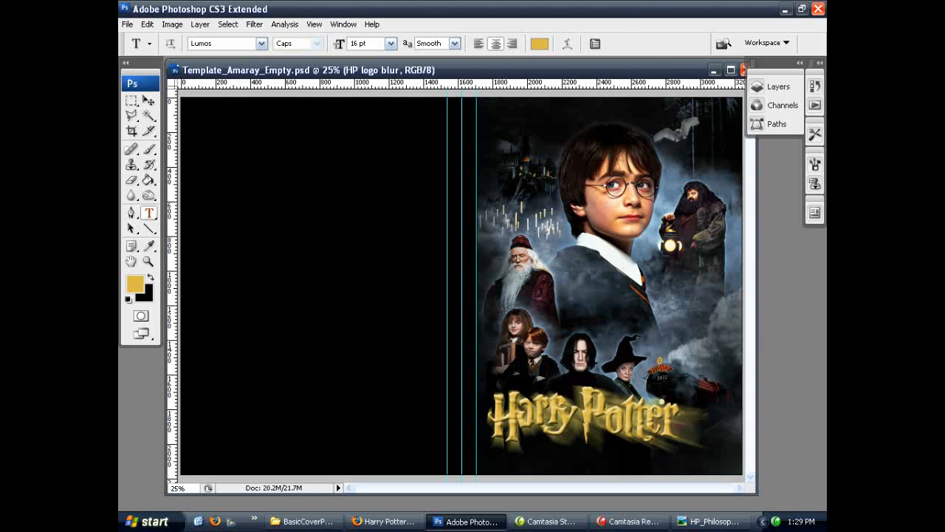
left_click_drag(533, 469, 710, 431)
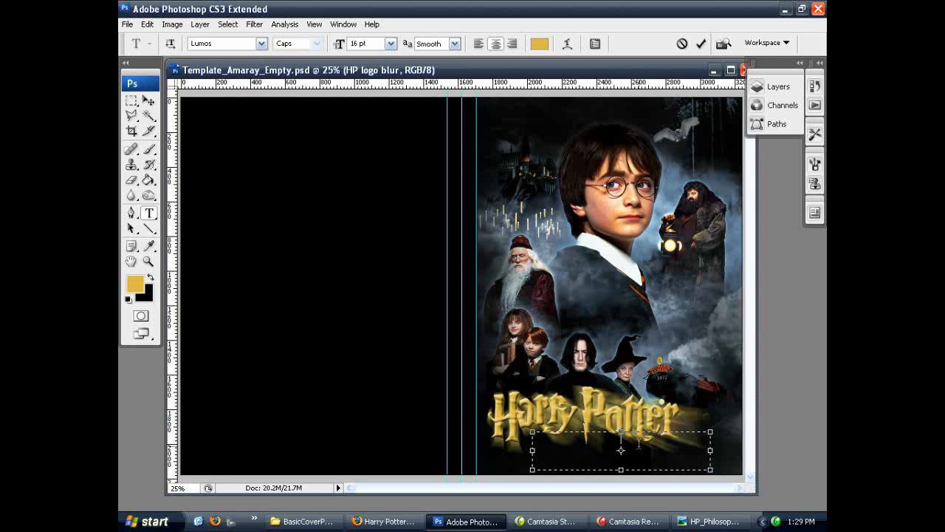
type("AND THE")
key("Return")
type("Philosophe")
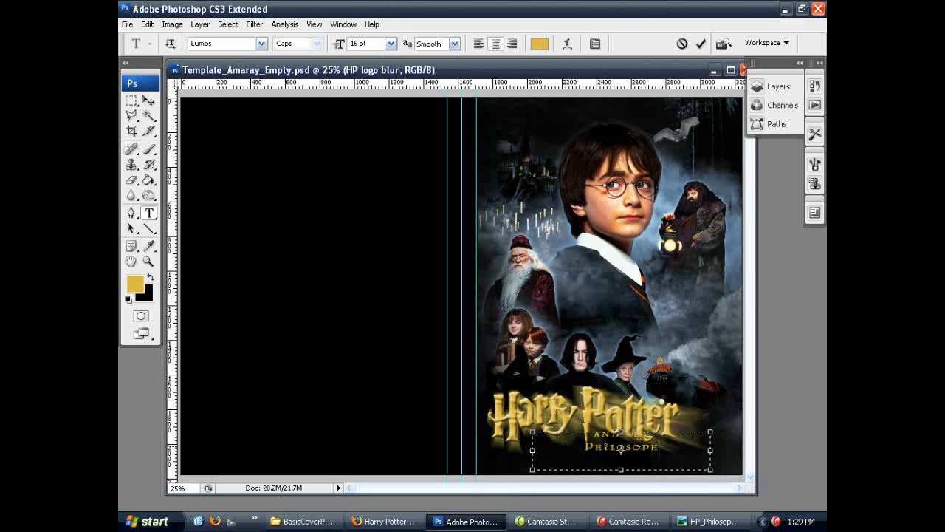
type("r's Stone")
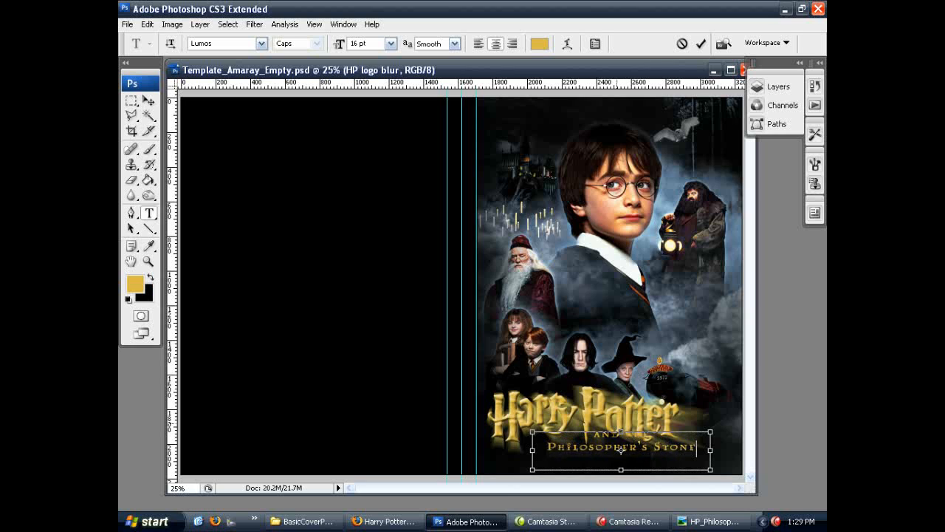
Step: Left-align both lines of the subtitle text and extend the text box slightly to the left
key("ctrl+a")
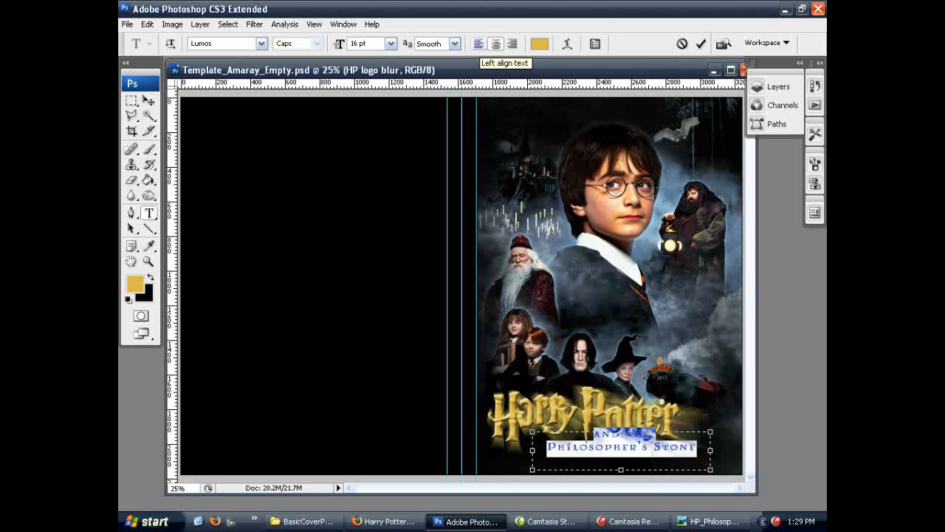
left_click(479, 43)
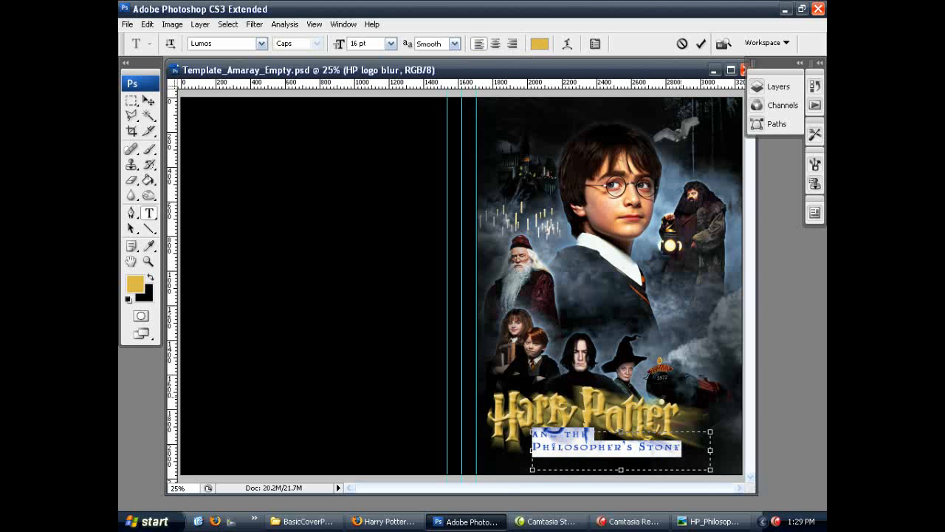
left_click(627, 450)
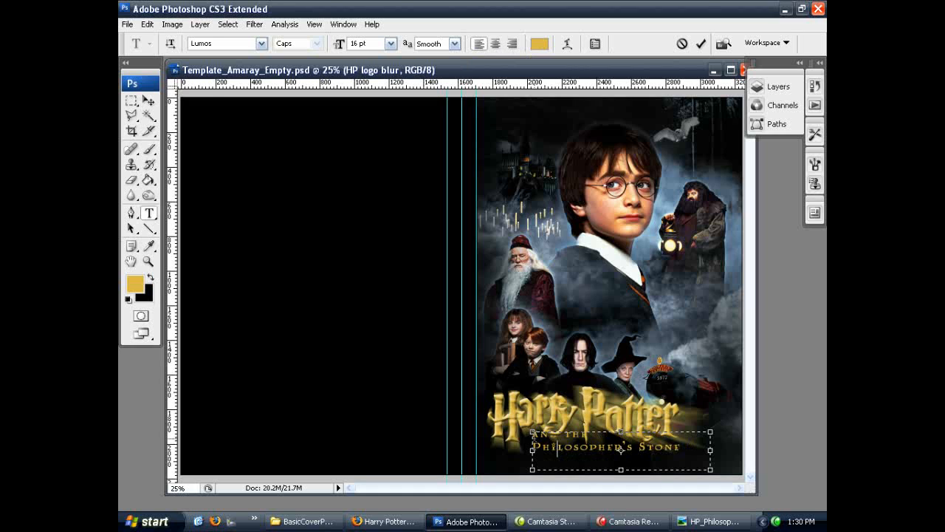
left_click_drag(588, 436, 528, 451)
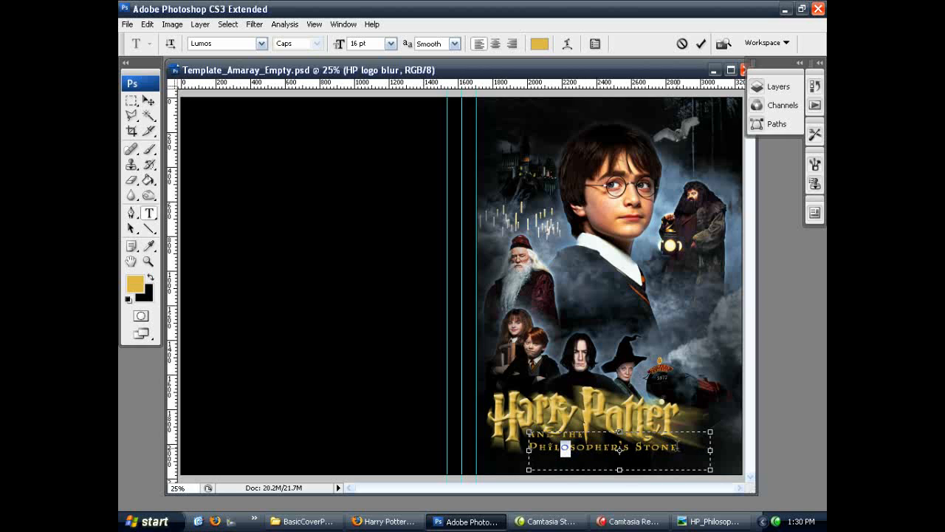
Step: Set the "Philosopher's Stone" line to 20 pt after trying 24 pt and 22 pt
left_click_drag(680, 448, 526, 446)
left_click(390, 43)
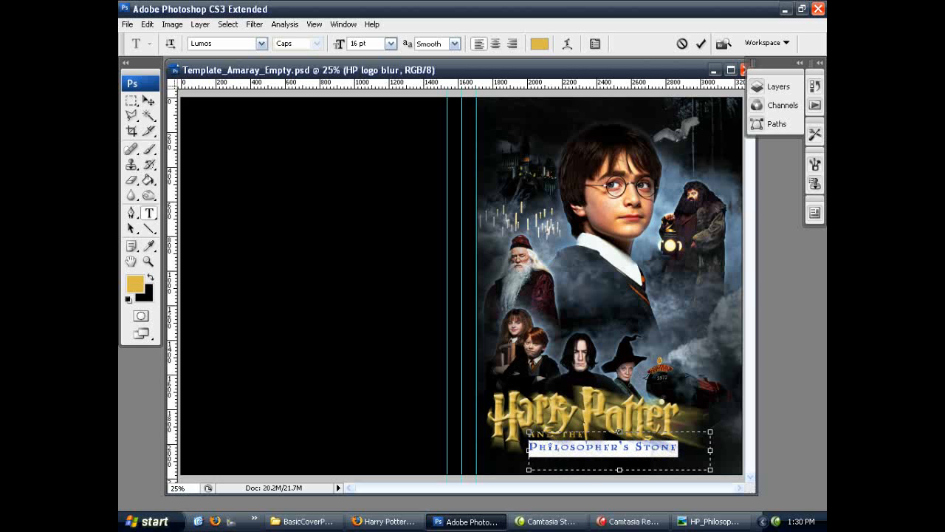
left_click(370, 169)
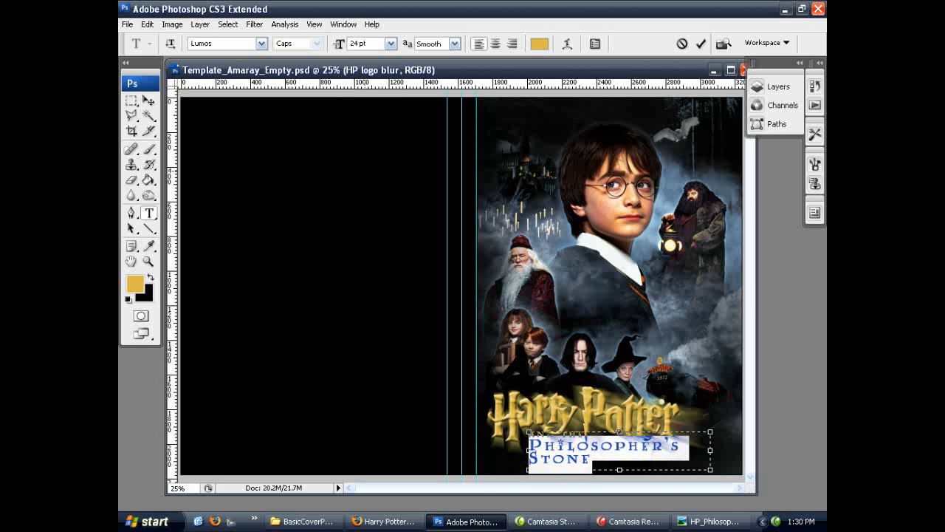
key("BackSpace")
type("2")
key("Return")
key("BackSpace")
type("0")
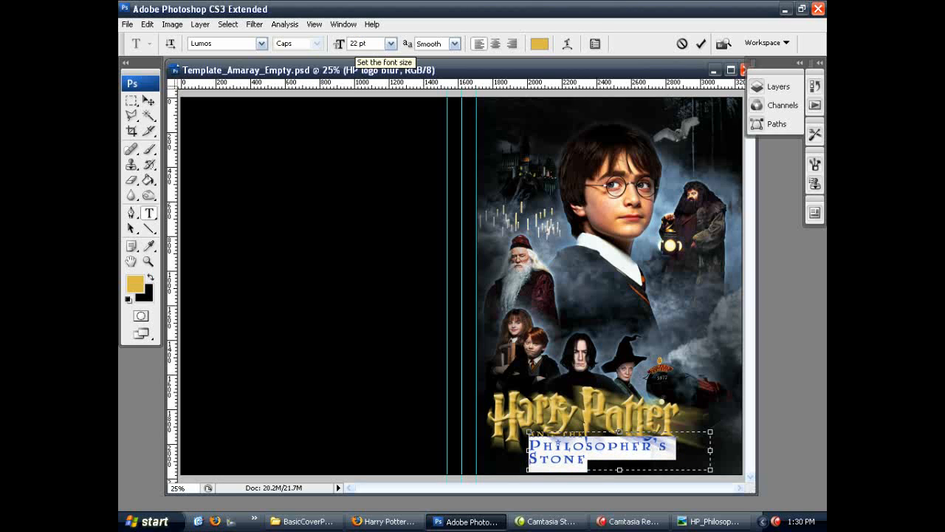
key("Return")
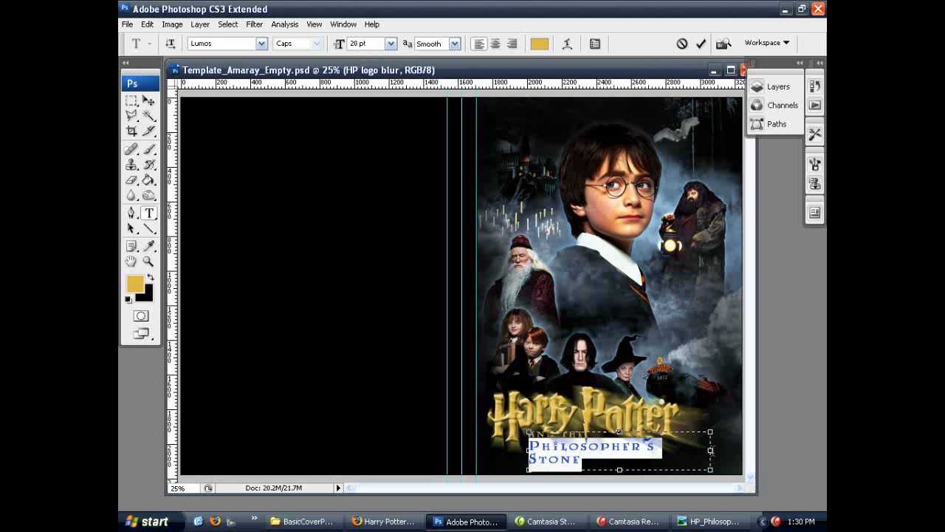
Step: Widen the text box to fit "Philosopher's Stone" on one line, and indent the "and the" line with leading spaces
left_click_drag(711, 450, 722, 450)
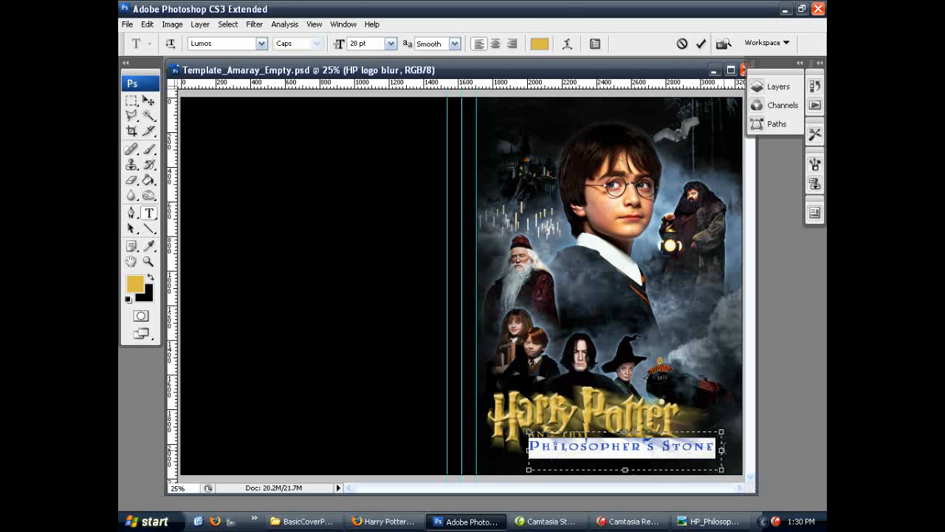
left_click(672, 452)
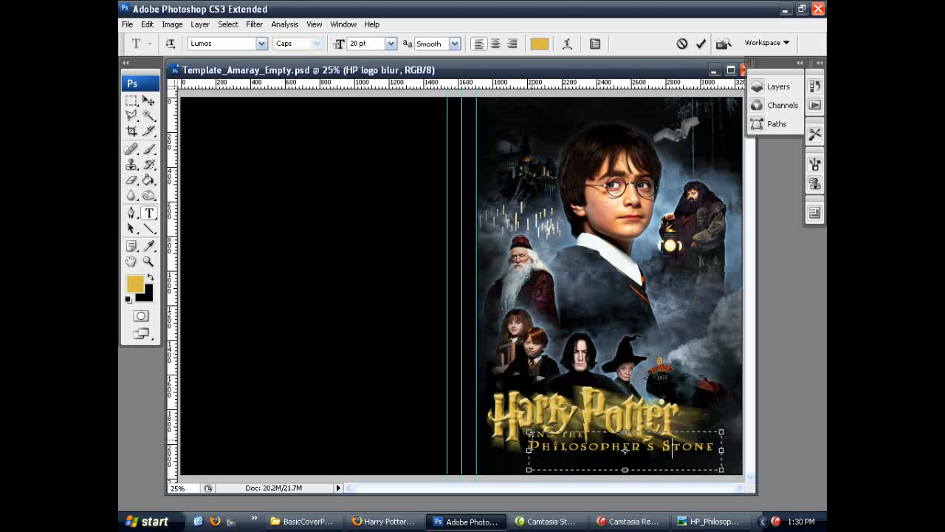
left_click(532, 435)
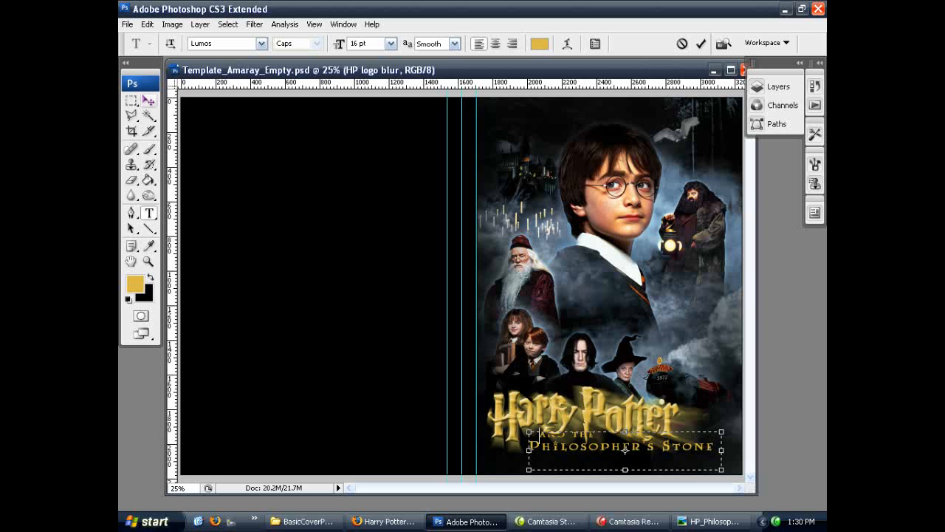
left_click(149, 102)
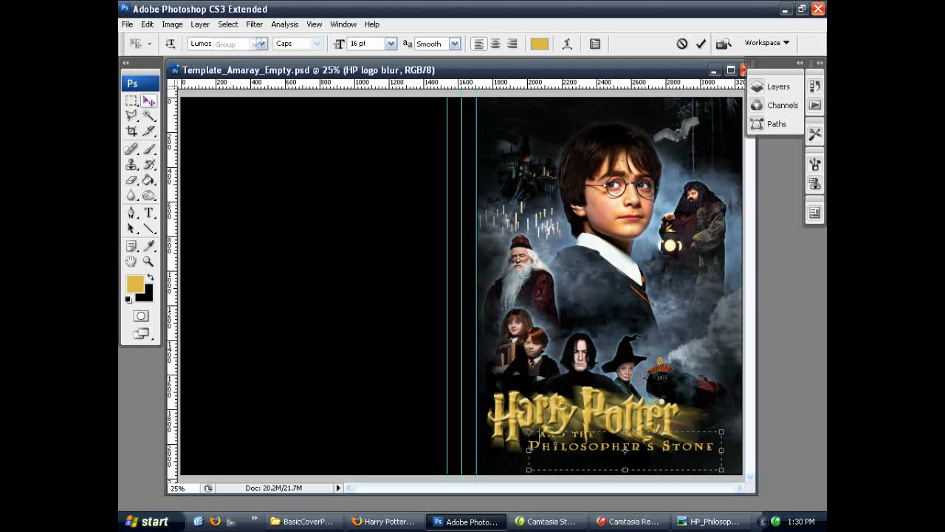
Step: Move the subtitle text down below the Harry Potter logo and nudge it slightly left and up
key("shift+Down")
key("shift+Down")
key("shift+Down")
key("shift+Down")
key("shift+Down")
key("shift+Down")
key("shift+Down")
key("shift+Down")
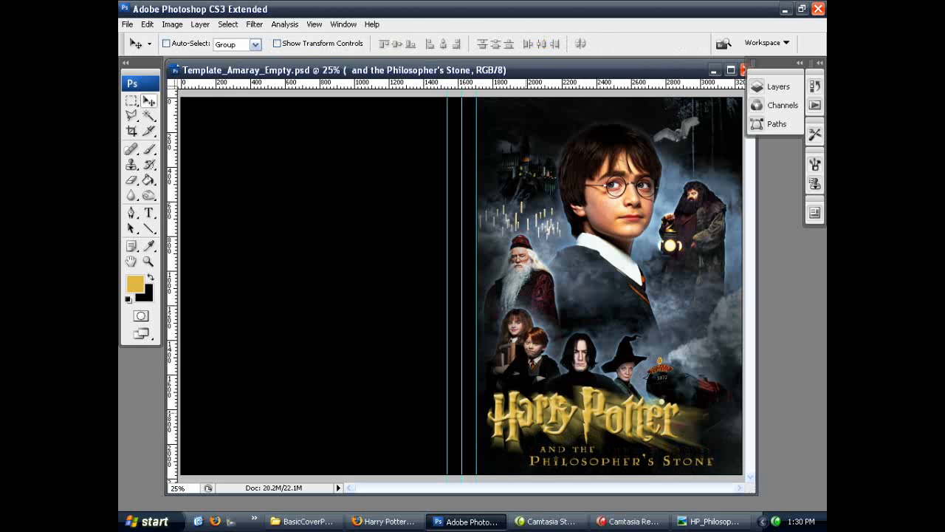
left_click_drag(523, 413, 518, 408)
key("Up")
key("Up")
key("Up")
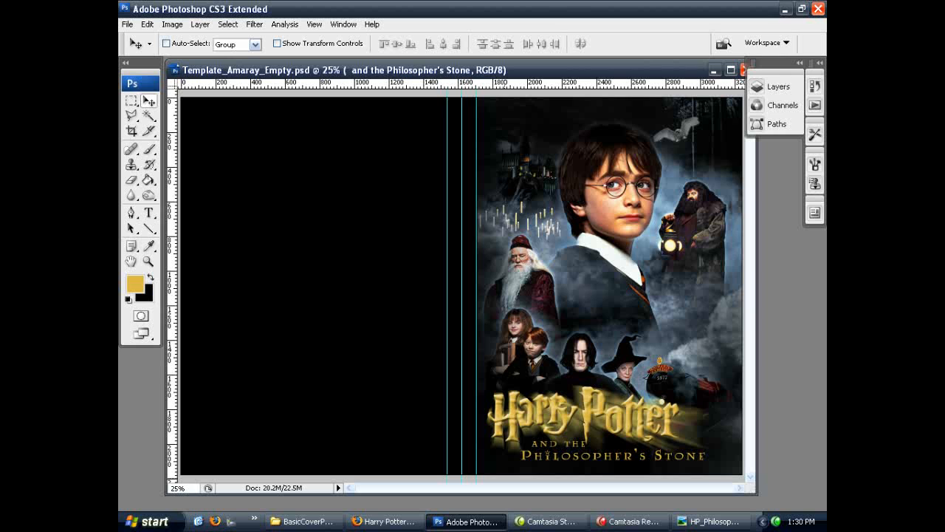
Step: Compare the subtitle with the reference cover, then scale it down slightly beneath the Harry Potter logo with proportions locked
key("alt+Tab")
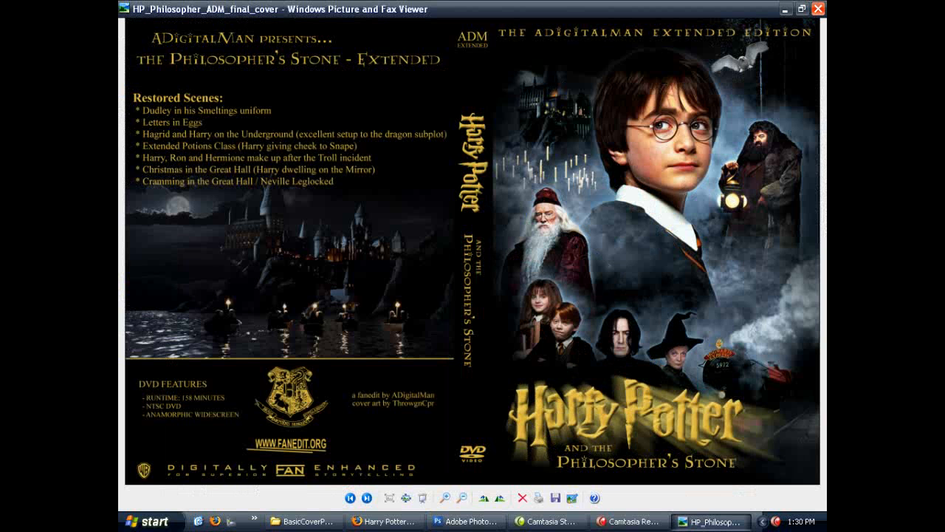
key("alt+Tab")
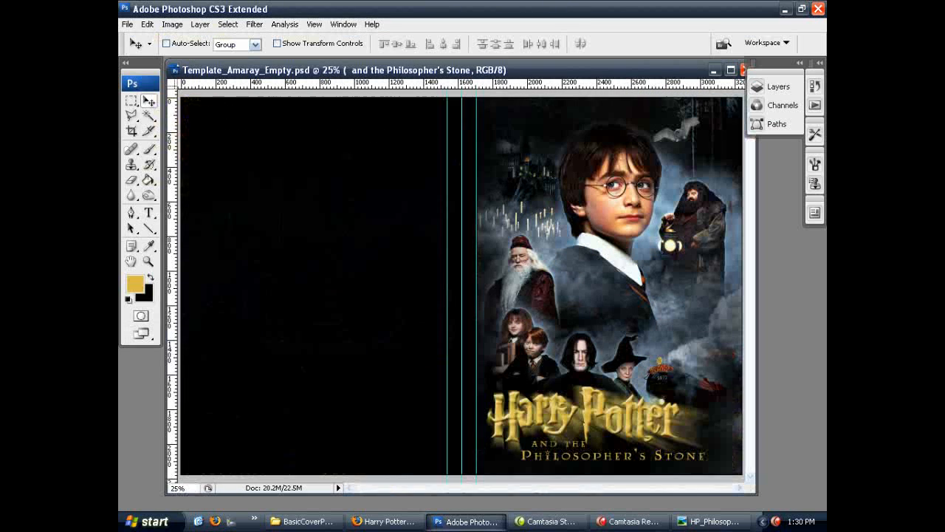
key("t")
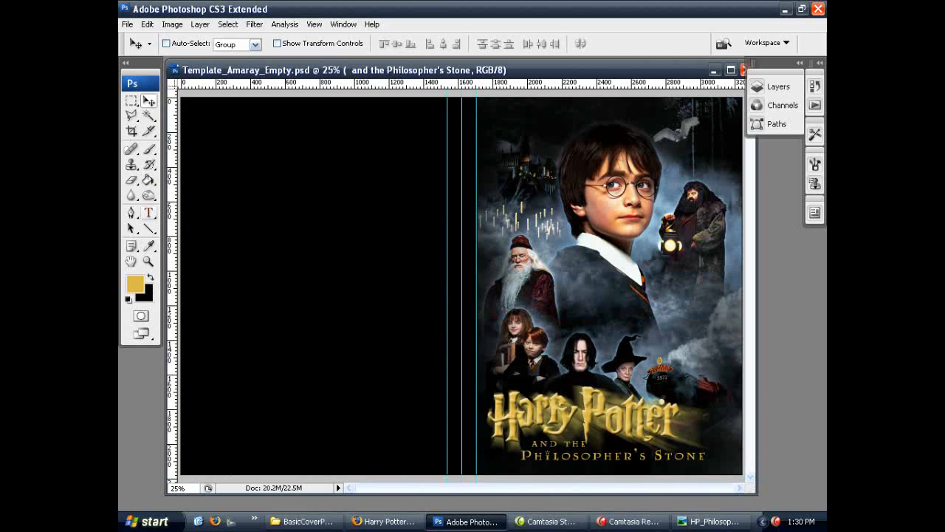
left_click(172, 24)
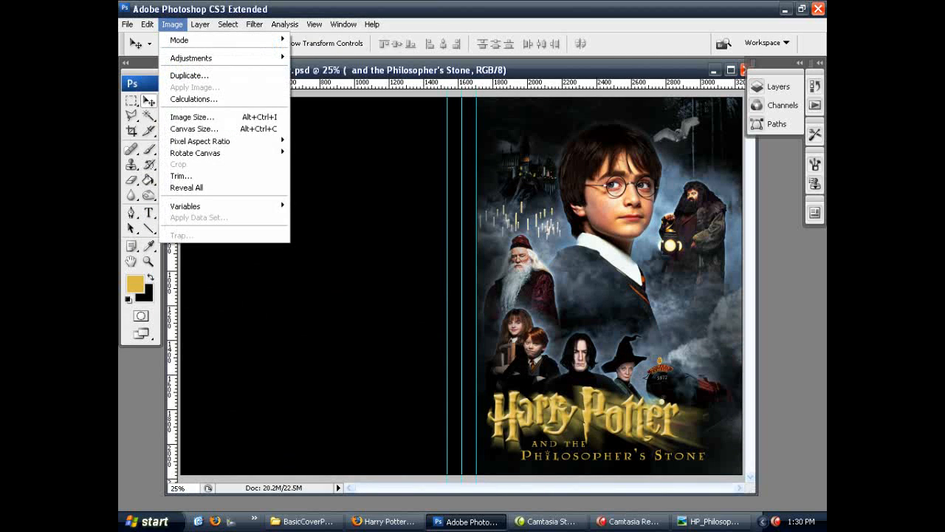
mouse_move(221, 248)
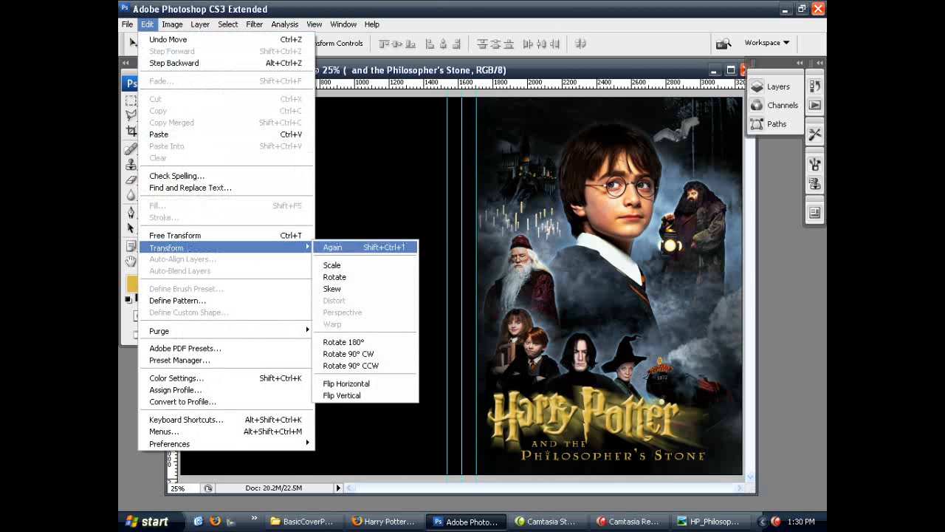
left_click(336, 264)
left_click(370, 43)
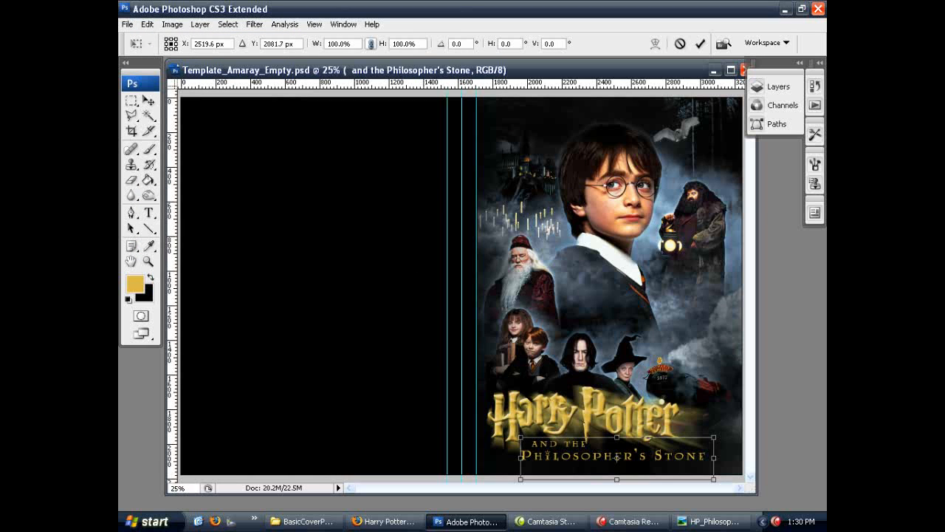
left_click_drag(714, 479, 699, 461)
key("Return")
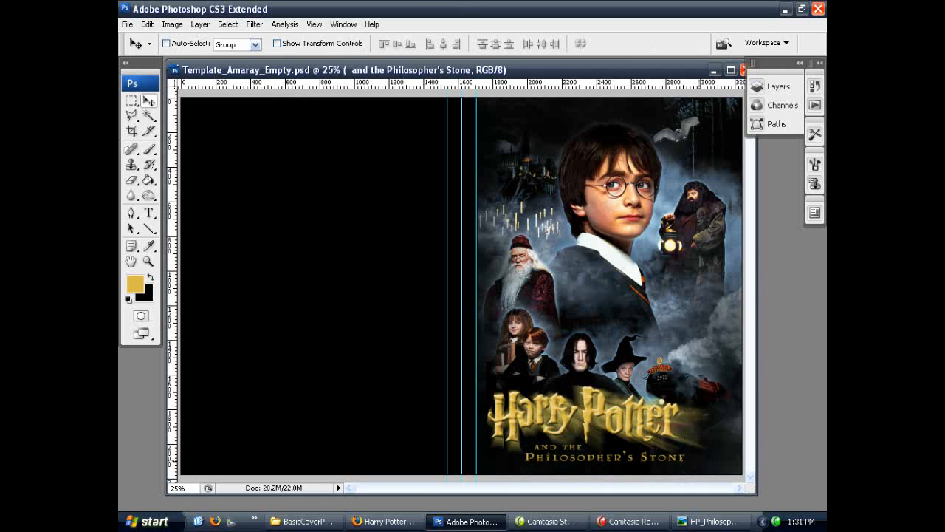
Step: Add the text line "the adigitalman extended edition" in 16 pt Lumos across the top of the front cover, following the reference cover
left_click(709, 521)
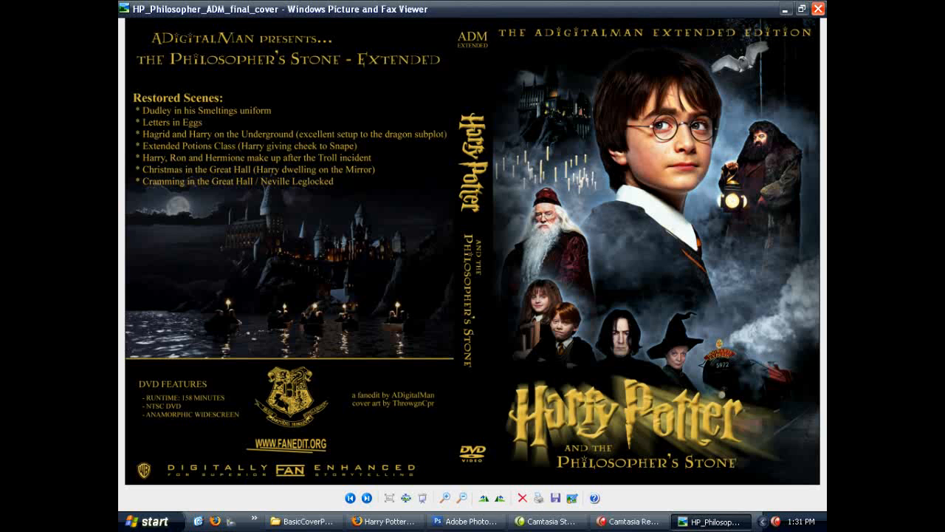
left_click(468, 521)
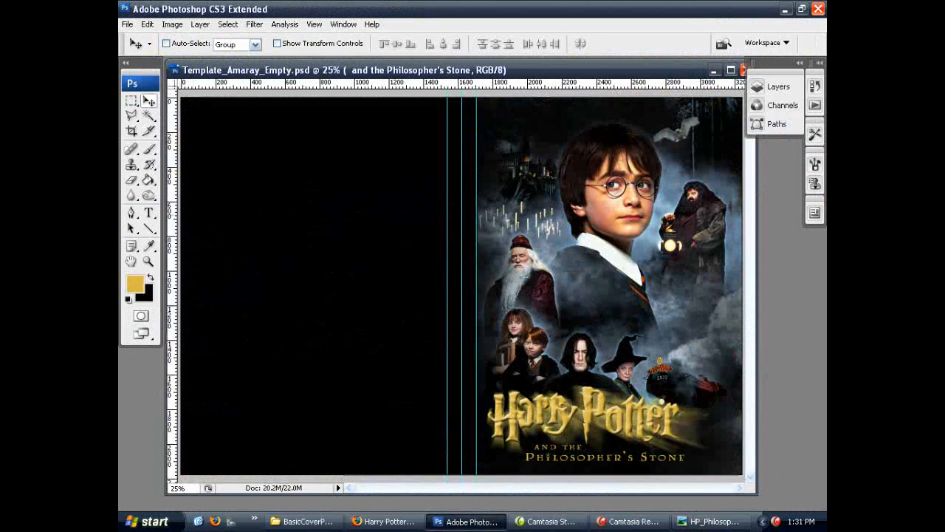
key("t")
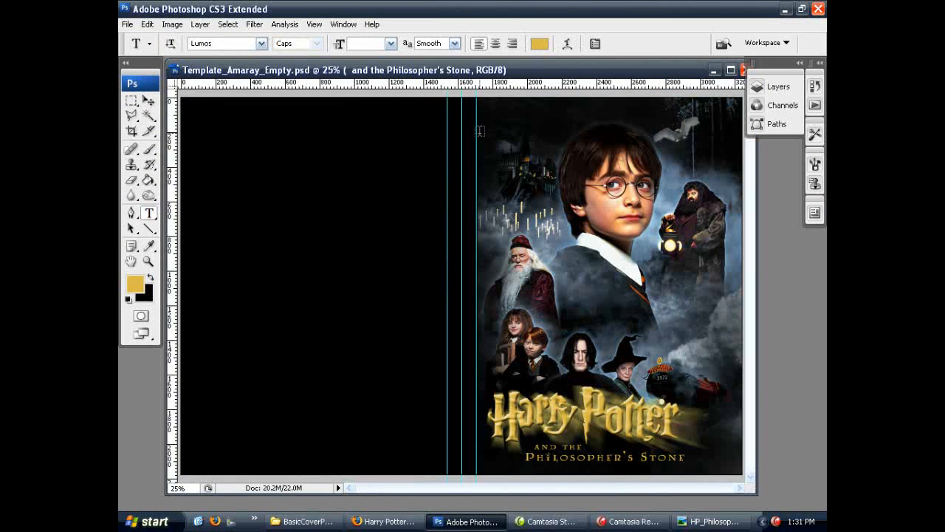
left_click_drag(480, 103, 740, 133)
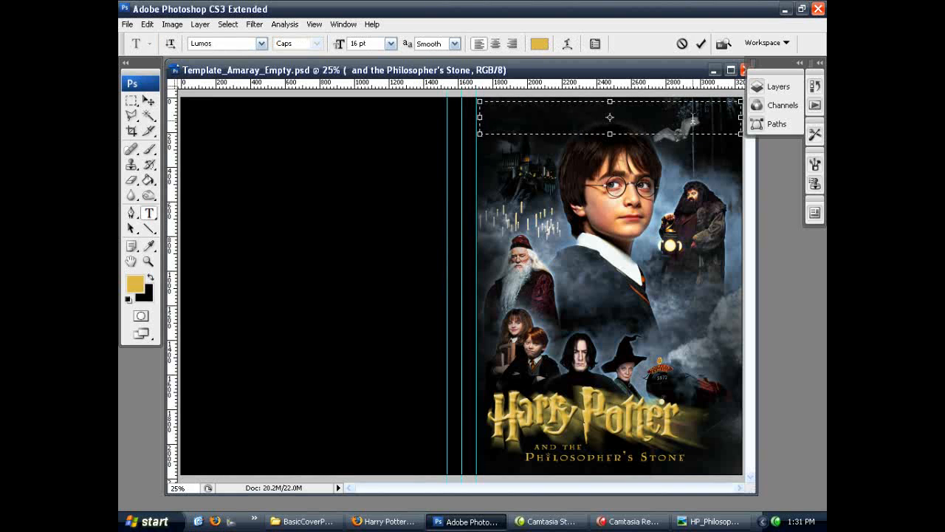
left_click(711, 522)
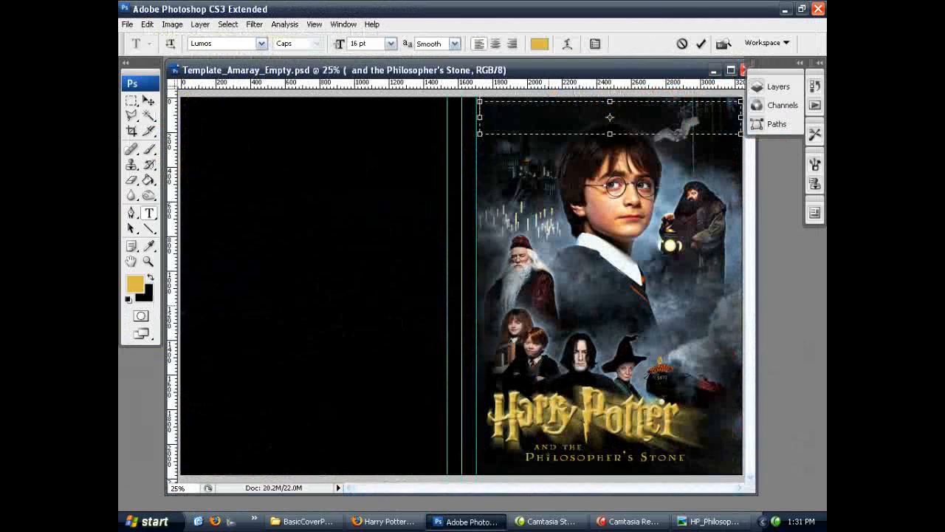
type("THE ADIGITALMAN EXTEND")
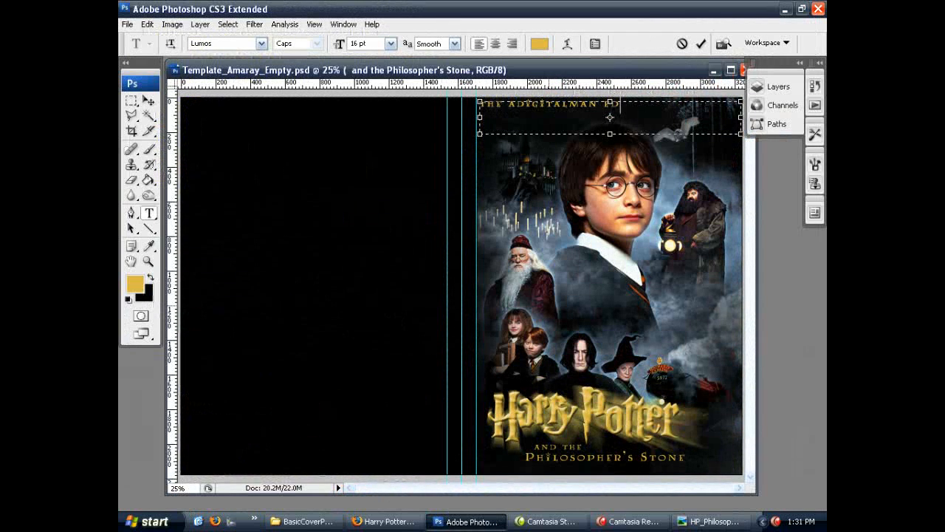
type("ED EDITION")
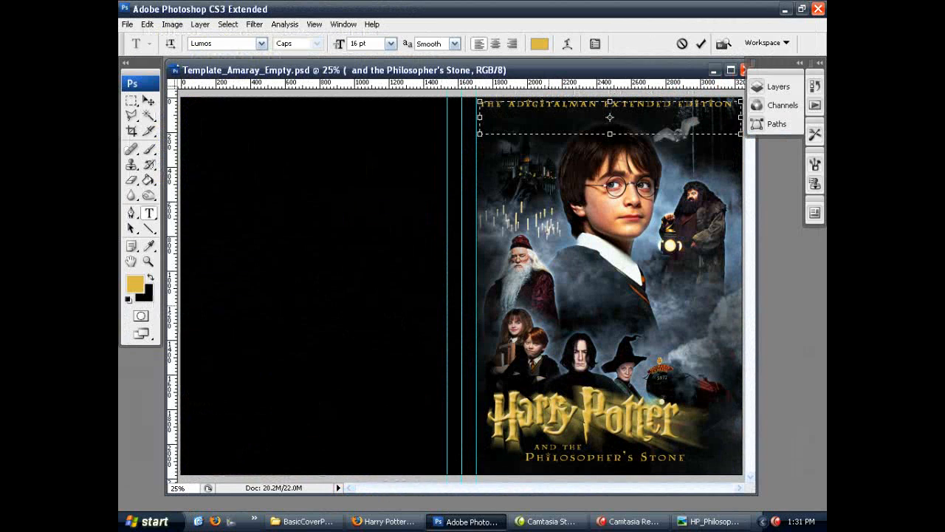
Step: Move the "the adigitalman extended edition" line slightly down and right, and compare it with the reference cover
left_click(148, 100)
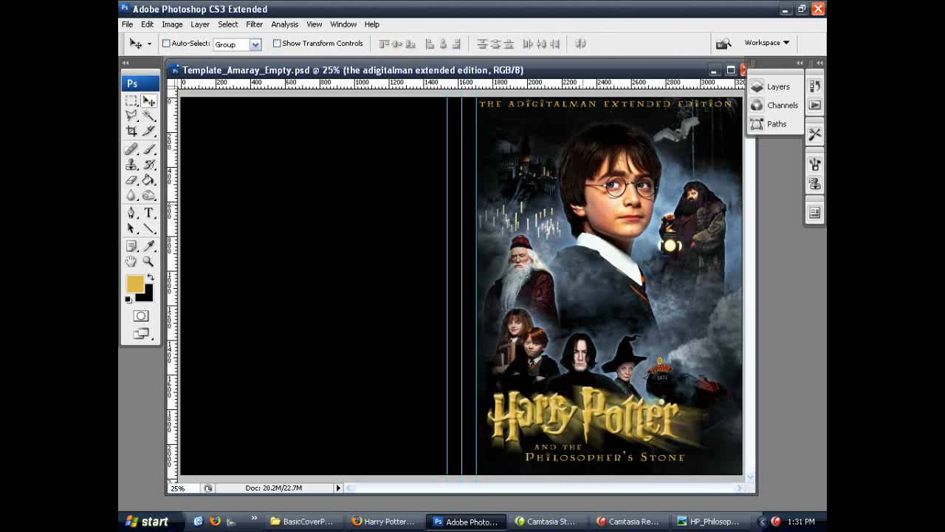
left_click_drag(578, 170, 583, 175)
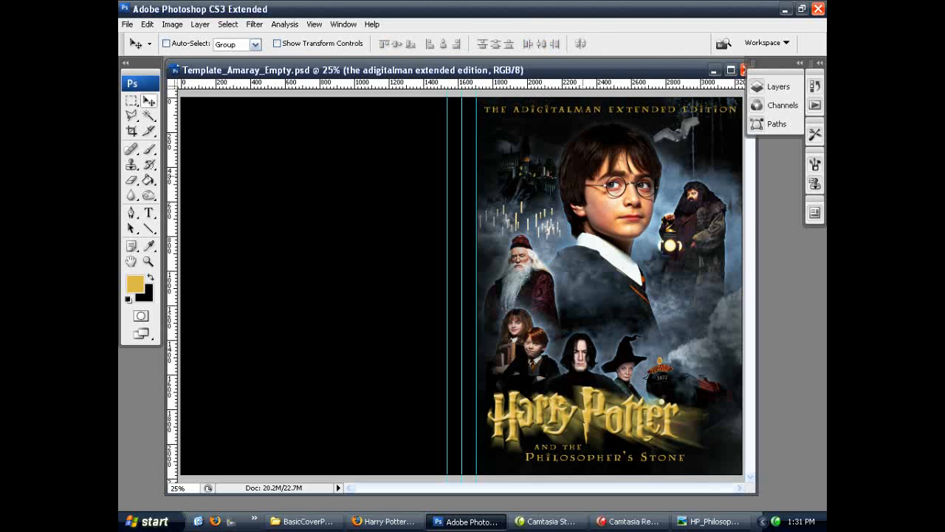
left_click_drag(583, 176, 582, 176)
left_click(710, 522)
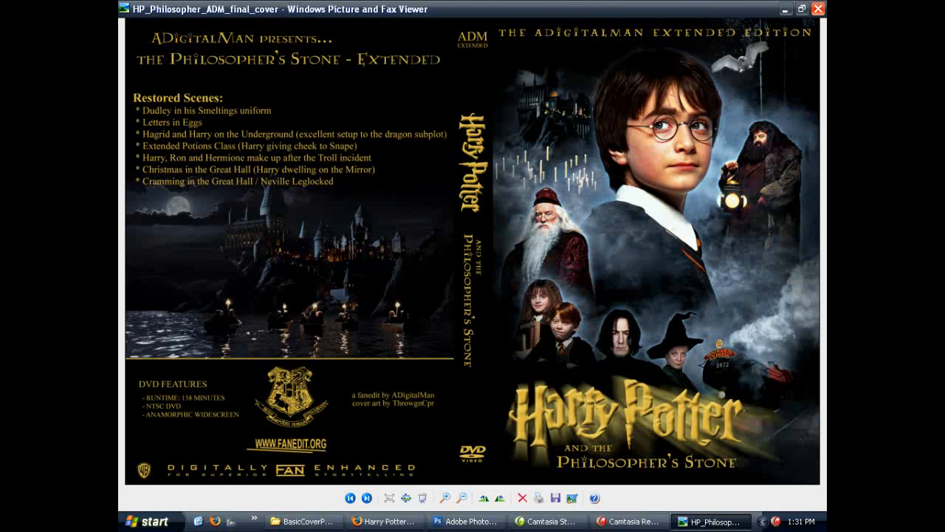
left_click(469, 522)
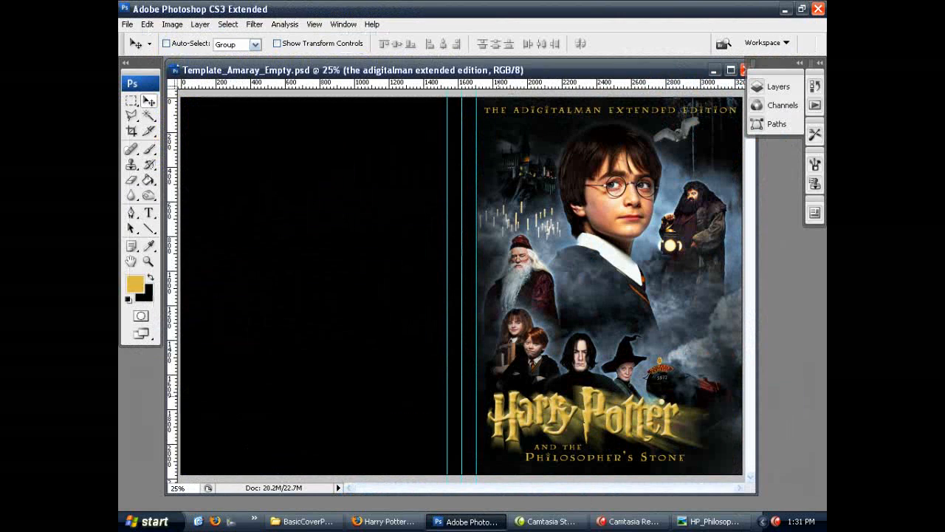
Step: Duplicate the "HP logo top" layer as "HP logo spine" and collapse the effects lists of both logo layers
left_click(775, 86)
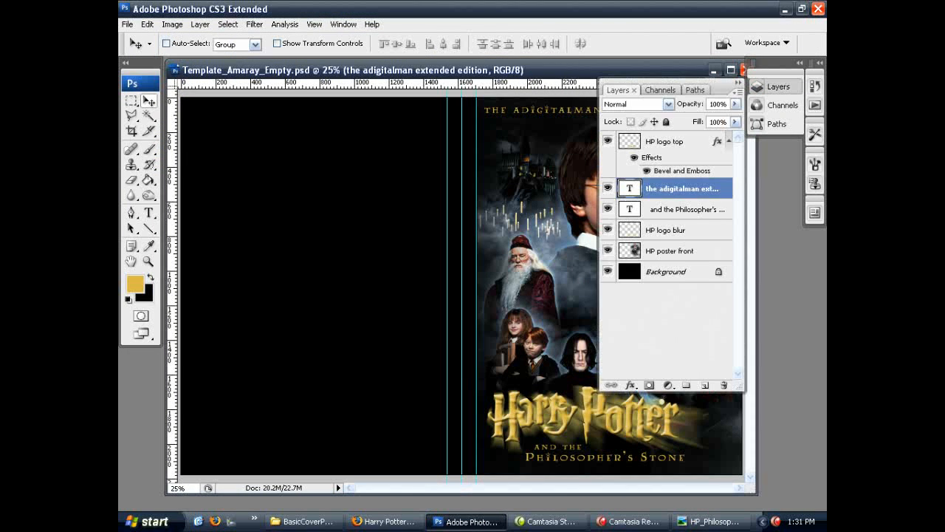
left_click(665, 141)
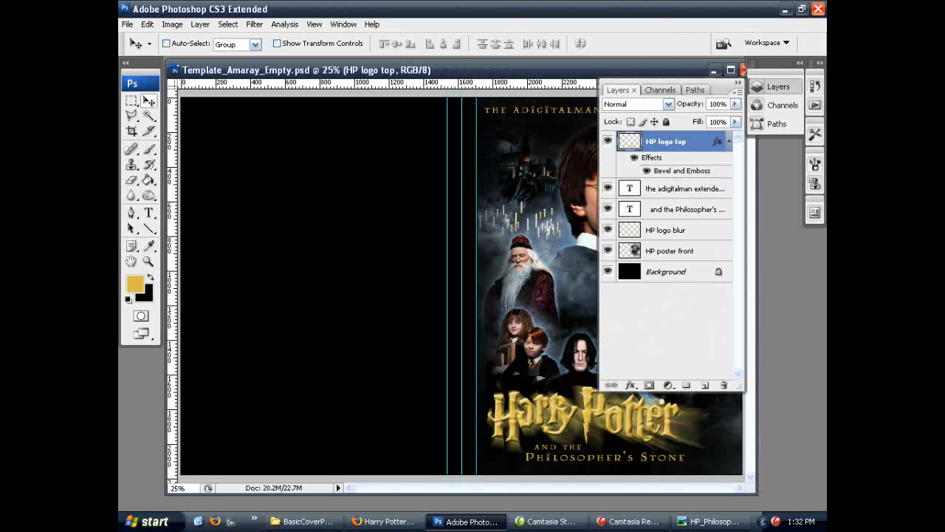
left_click(200, 24)
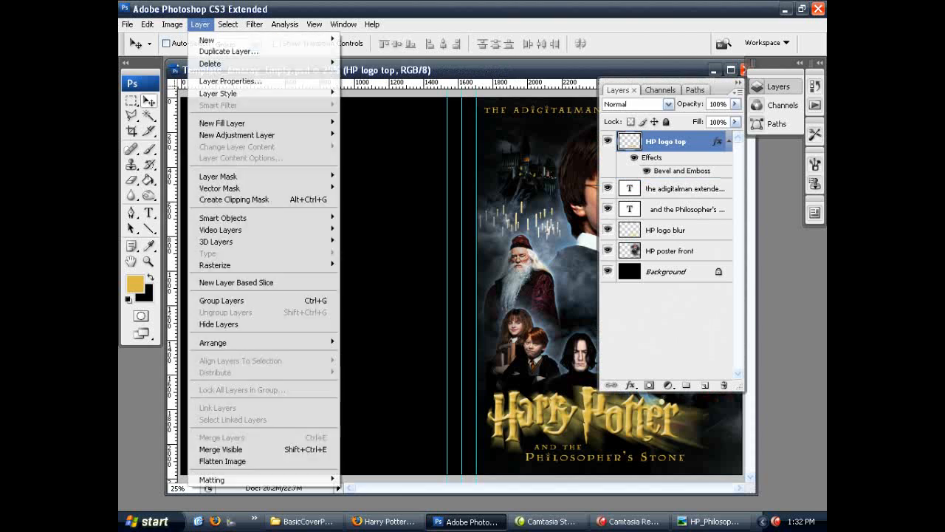
left_click(229, 51)
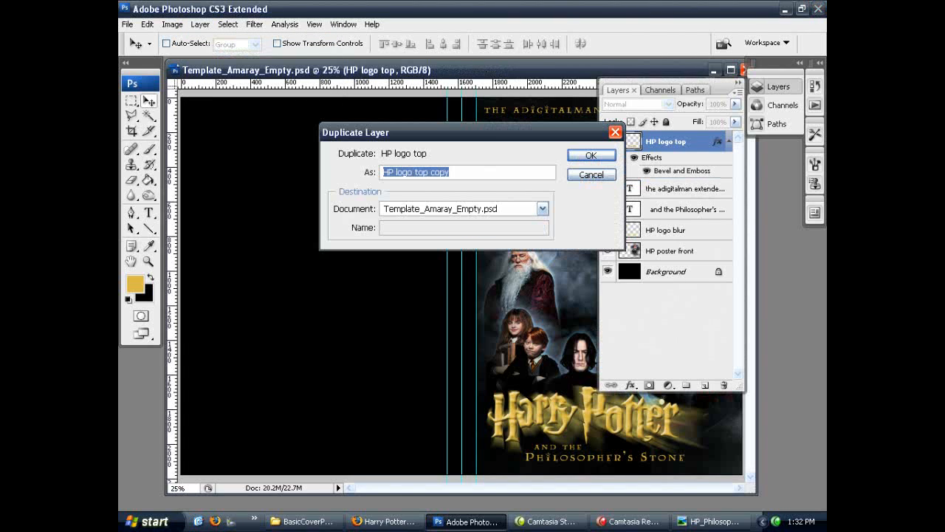
left_click_drag(415, 172, 450, 172)
type("spine")
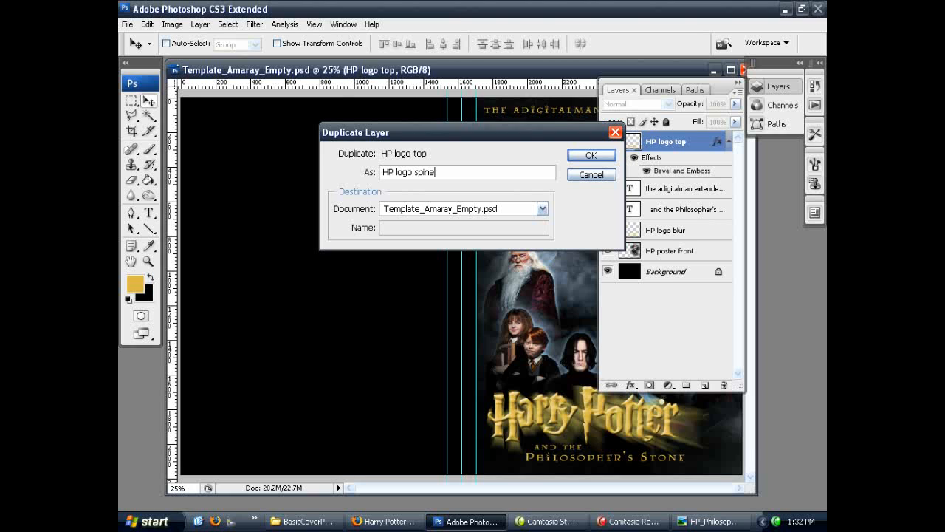
key("Return")
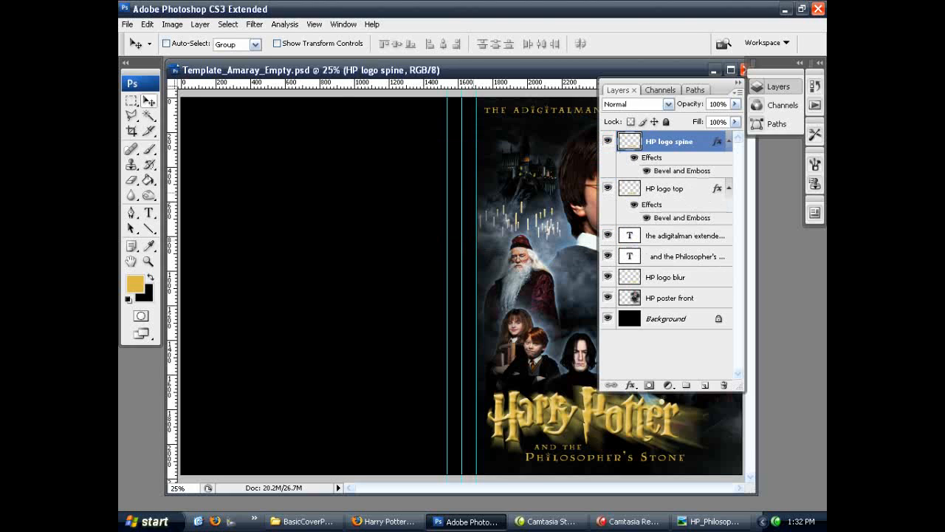
left_click(728, 188)
left_click(728, 141)
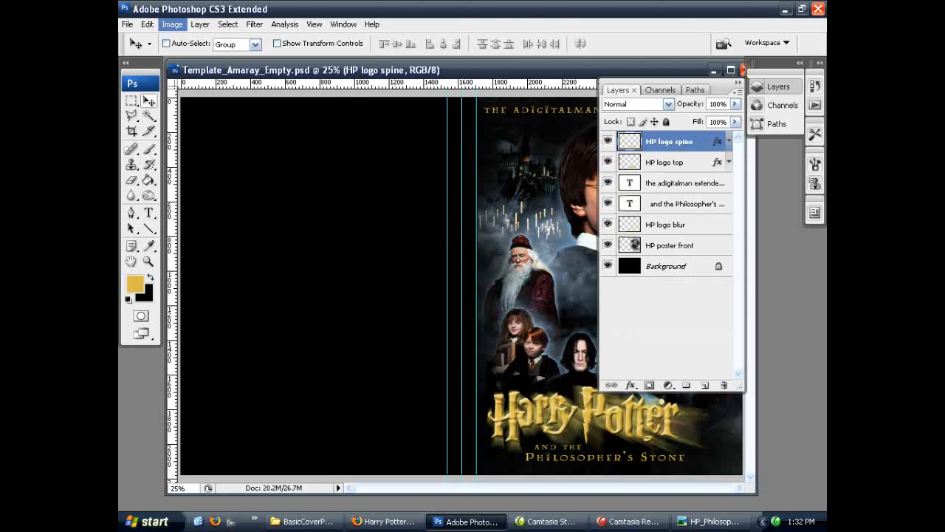
Step: Rotate the "HP logo spine" layer 90° clockwise and move it over to the upper part of the spine
left_click(147, 24)
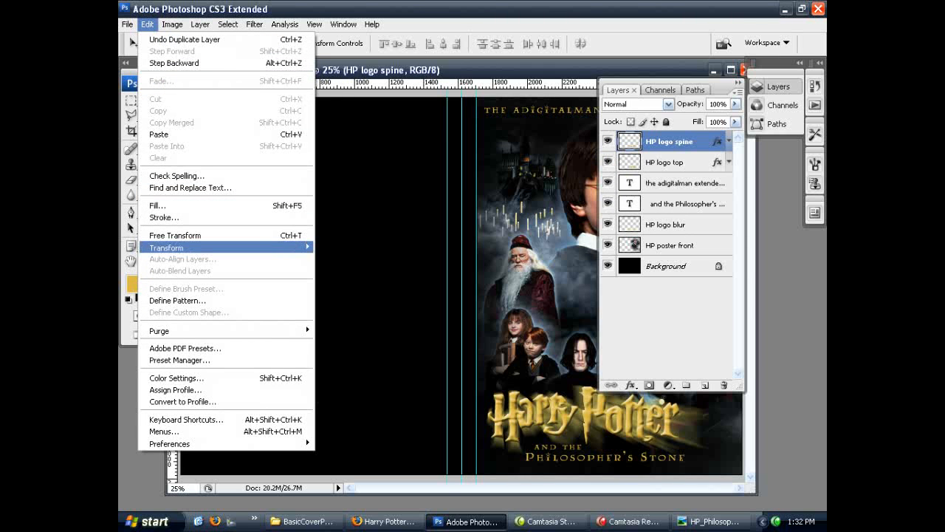
mouse_move(288, 247)
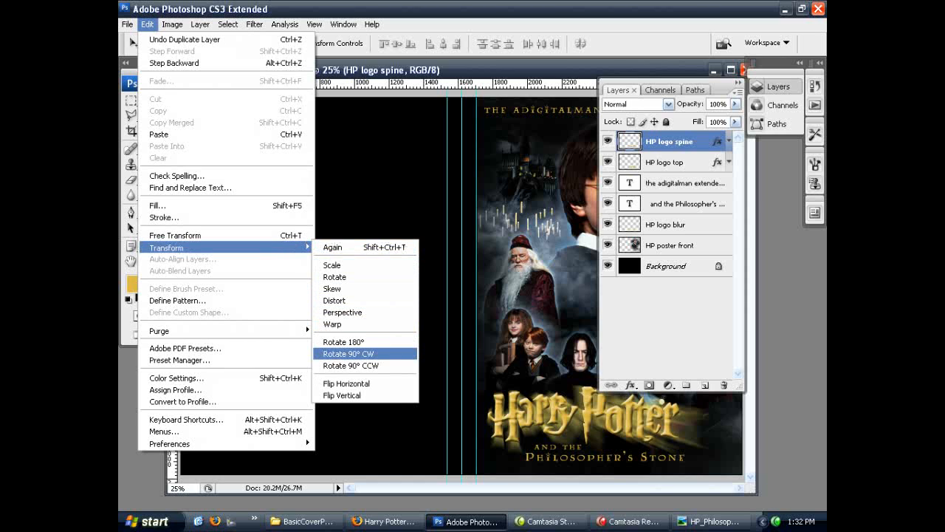
left_click(347, 353)
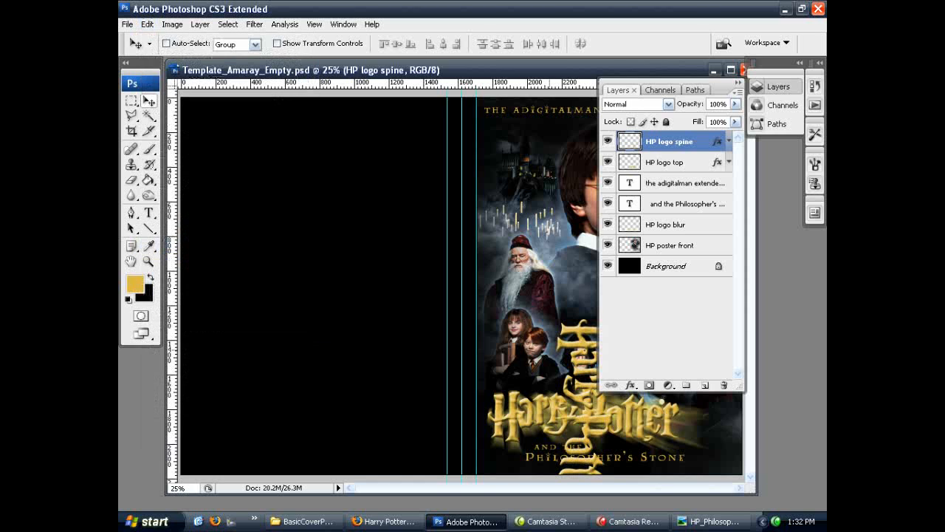
left_click_drag(554, 322, 446, 183)
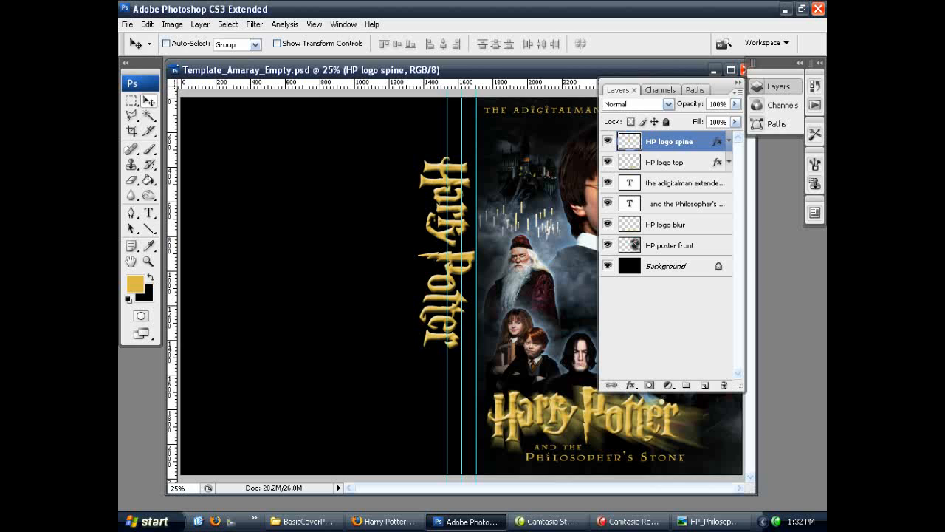
Step: Scale the spine logo proportionally to about 44.9% so it fits between the spine guides
left_click(147, 23)
mouse_move(177, 248)
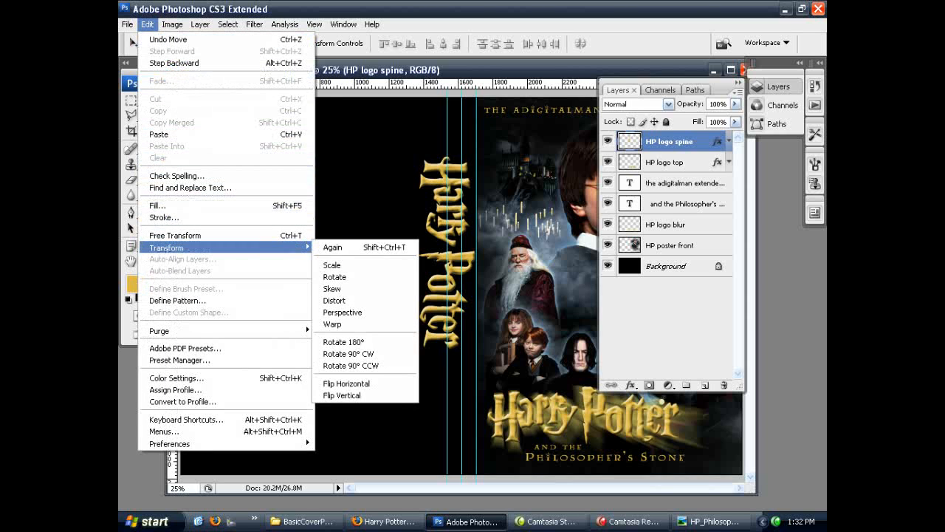
left_click(340, 265)
left_click(371, 43)
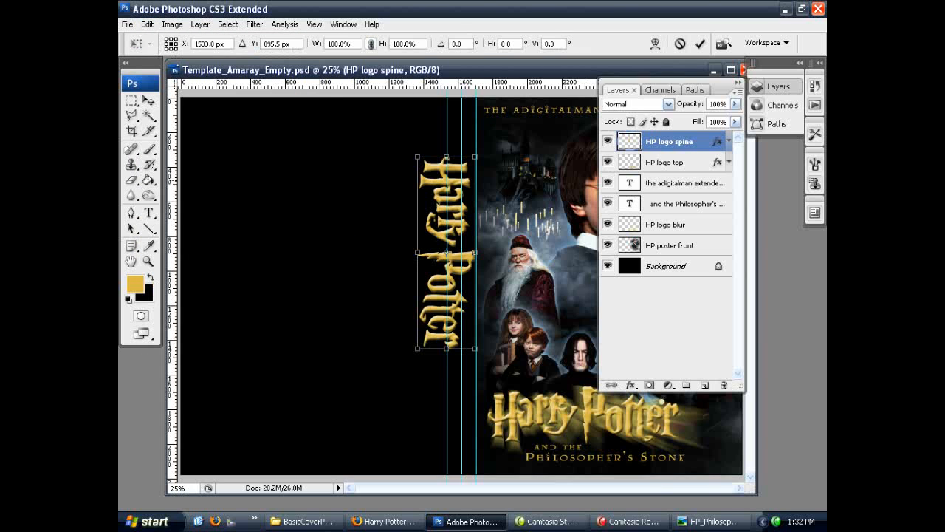
left_click_drag(418, 348, 446, 255)
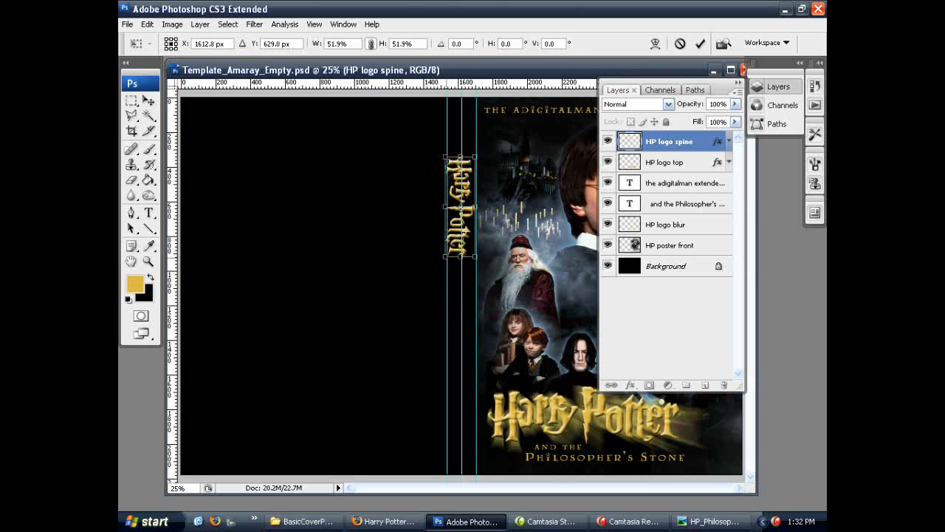
left_click_drag(446, 255, 449, 243)
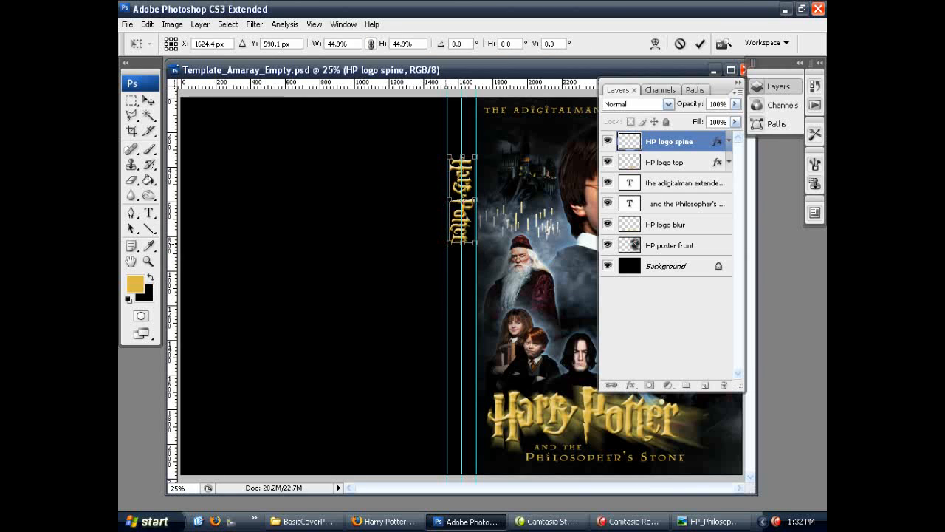
key("Return")
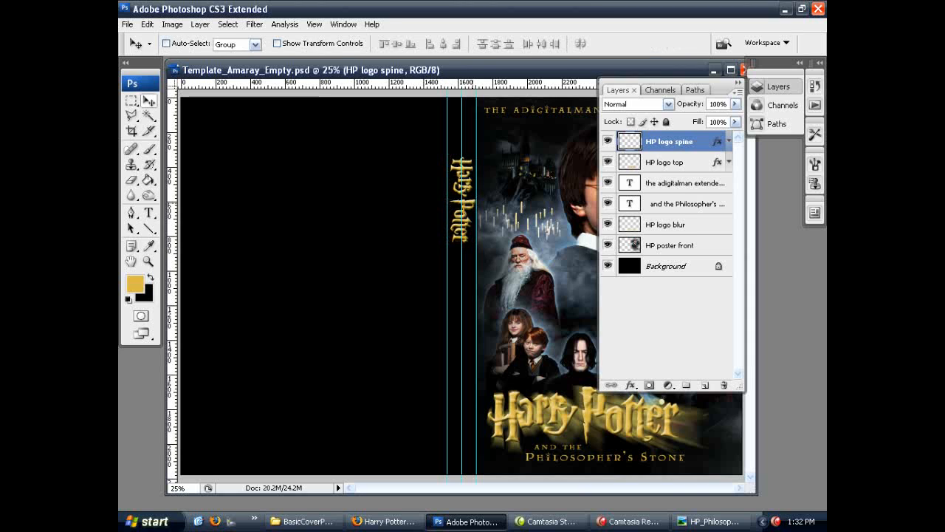
Step: Reduce the Bevel and Emboss size on the "HP logo spine" layer and review its texture settings
left_click(200, 25)
mouse_move(222, 93)
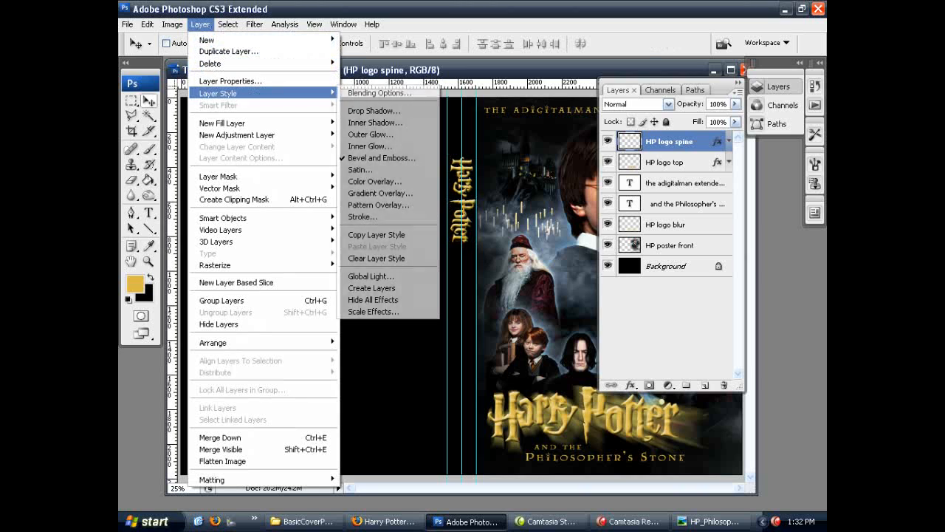
left_click(381, 157)
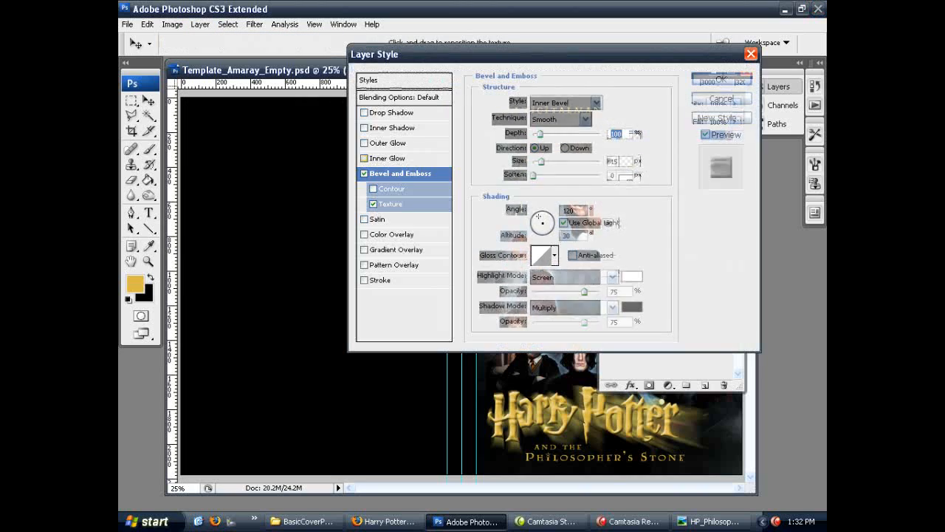
left_click_drag(517, 54, 532, 276)
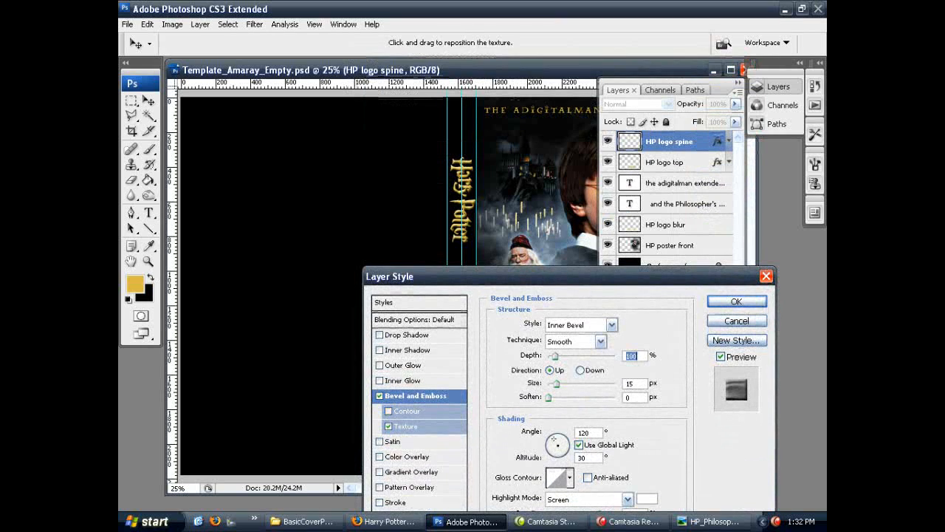
left_click_drag(557, 384, 554, 383)
left_click_drag(555, 384, 554, 383)
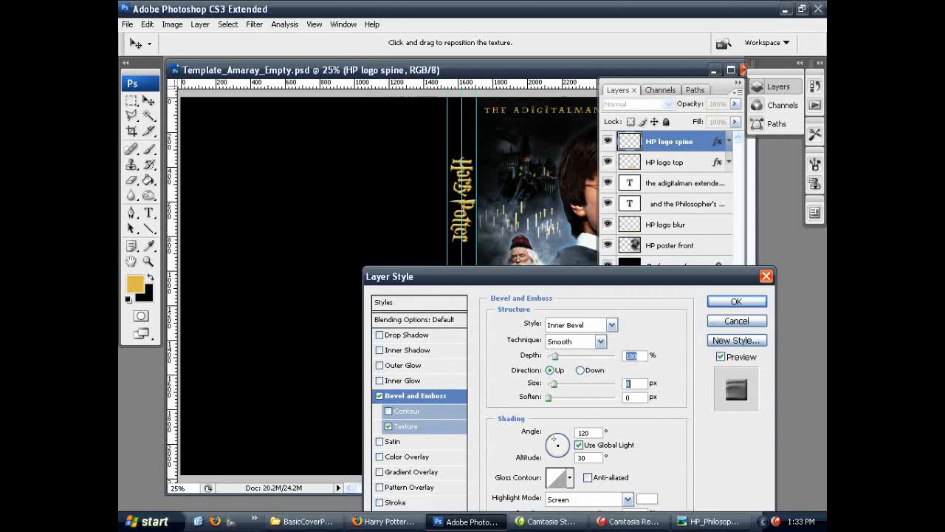
left_click(405, 426)
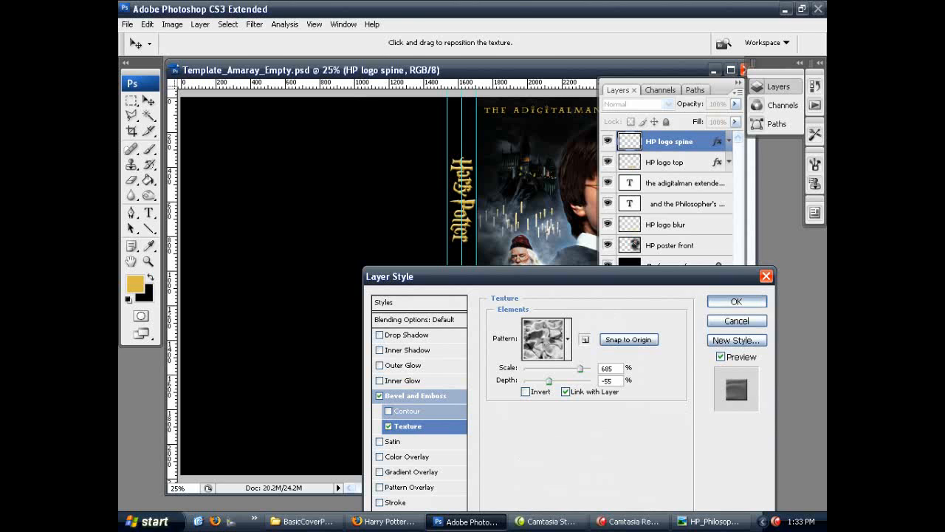
left_click(737, 302)
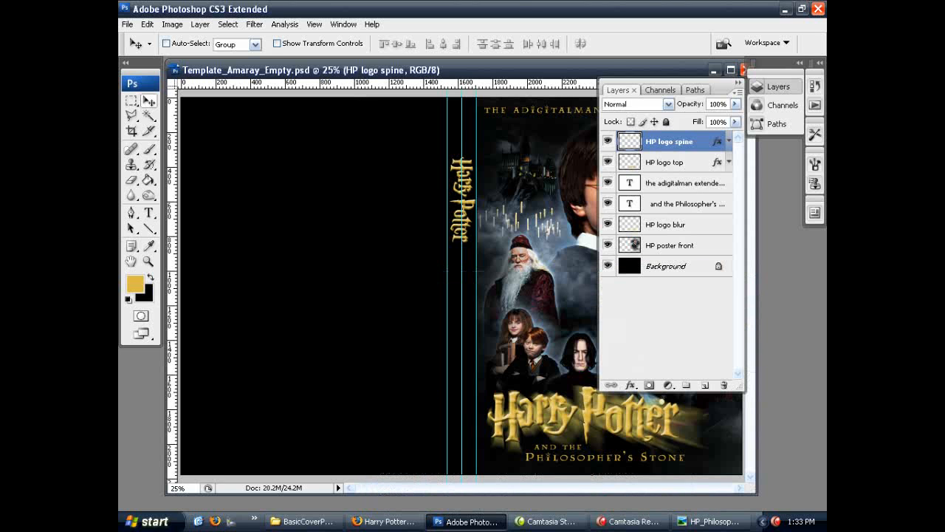
Step: Compare the spine with the reference cover and nudge the "HP logo spine" layer about 70 px down
key("alt+Tab")
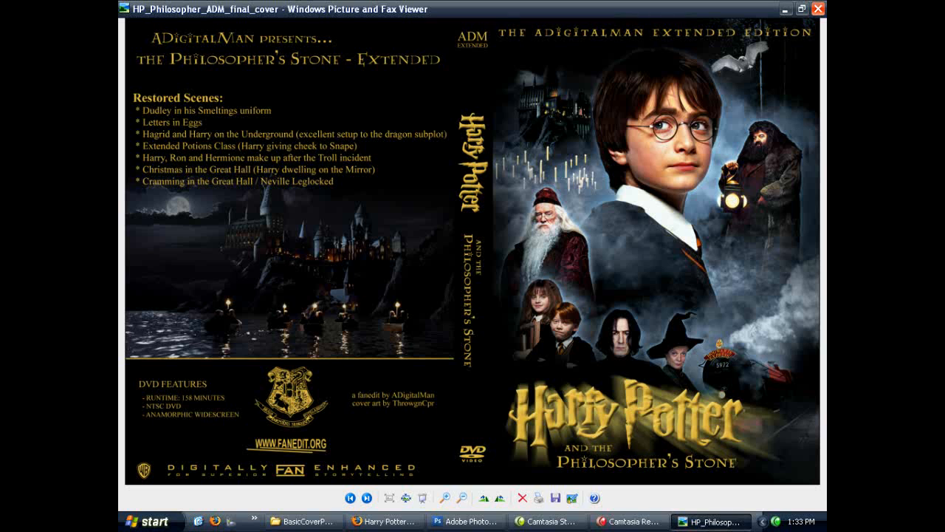
key("alt+Tab")
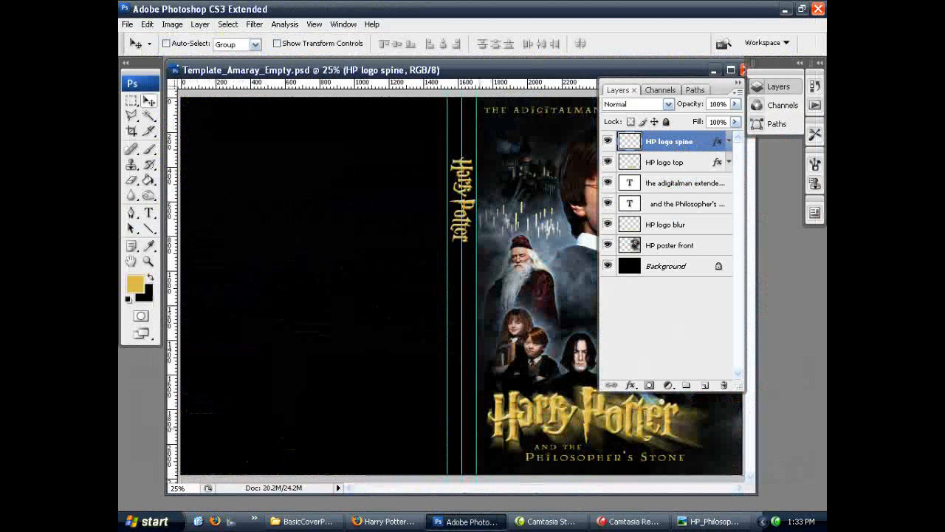
key("shift+Down")
key("shift+Down")
key("shift+Down")
key("shift+Down")
key("shift+Down")
key("shift+Down")
key("shift+Down")
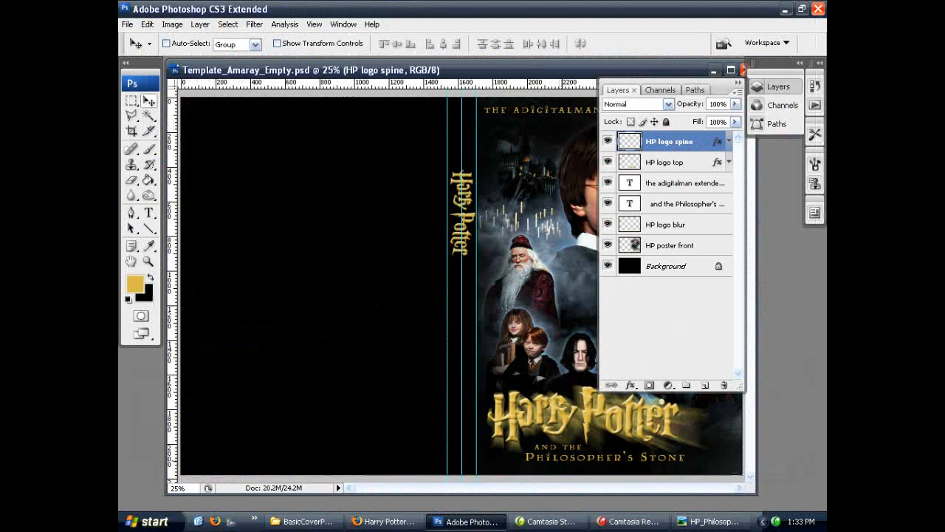
Step: Duplicate the "and the Philosopher's Stone" text layer as "and the Philosopher's Stone spine"
left_click(685, 204)
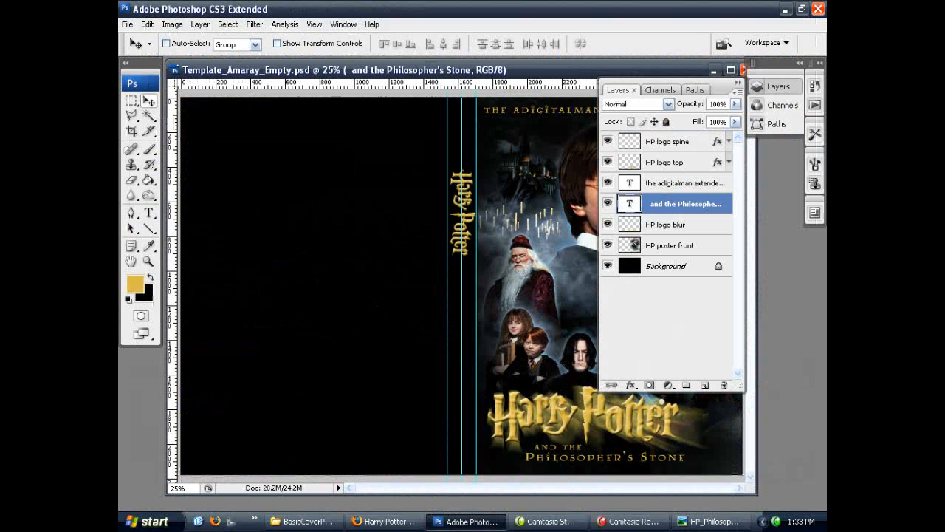
left_click(200, 24)
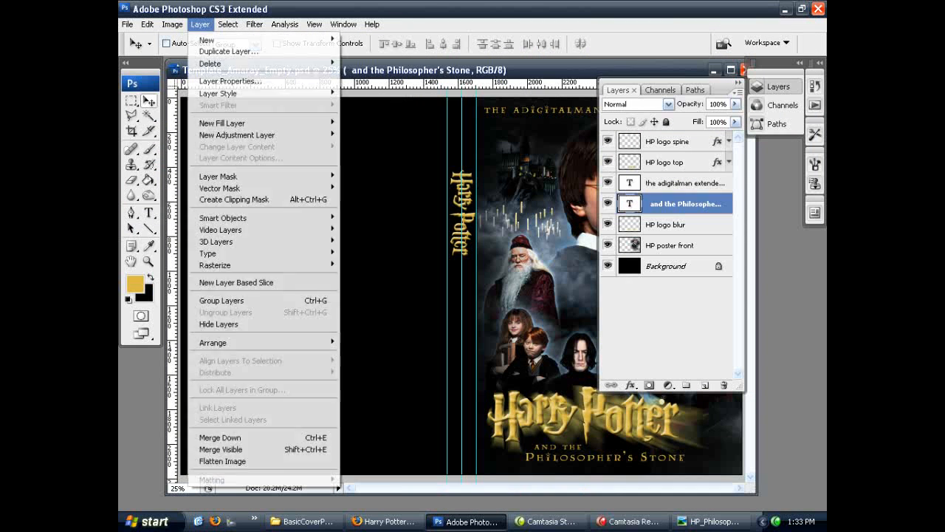
left_click(228, 52)
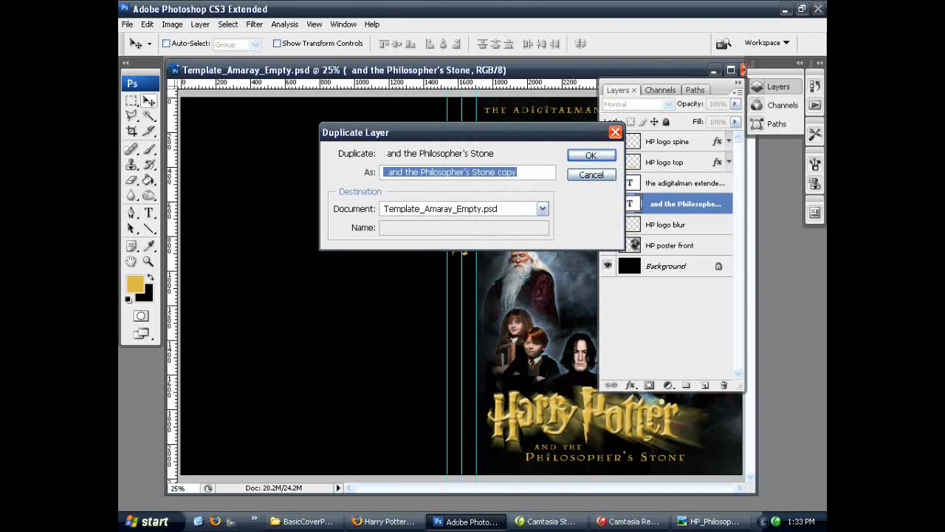
key("End")
key("ctrl+shift+Left")
type("spin")
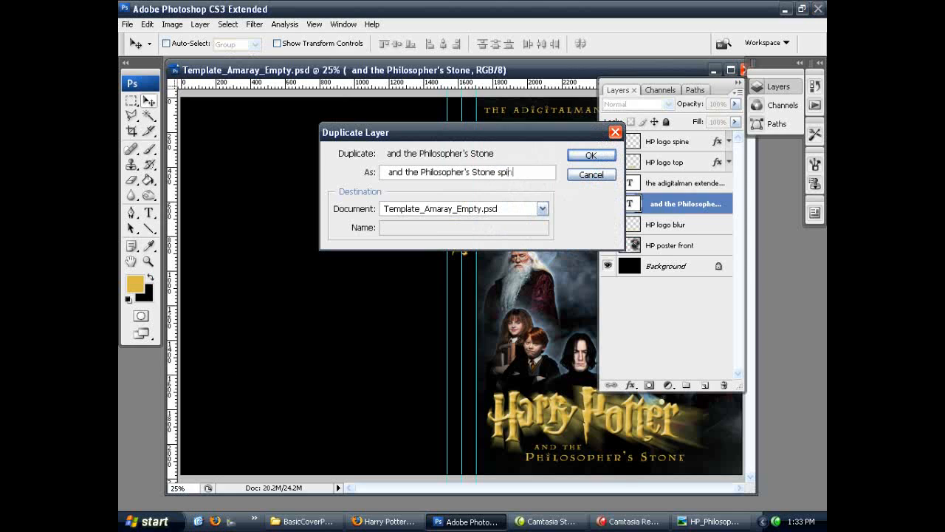
type("e")
key("Return")
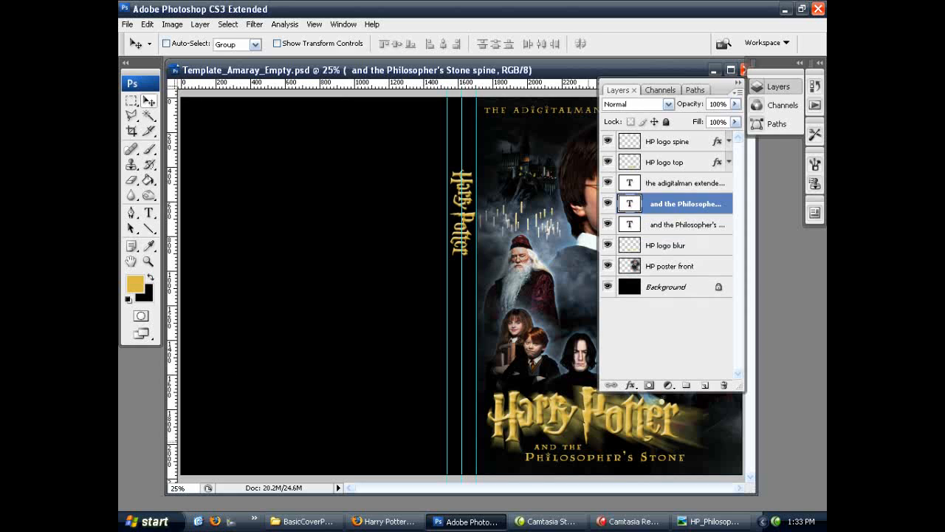
Step: Rotate the duplicated subtitle 90° clockwise and place it on the spine just below the Harry Potter logo
left_click_drag(606, 447, 385, 293)
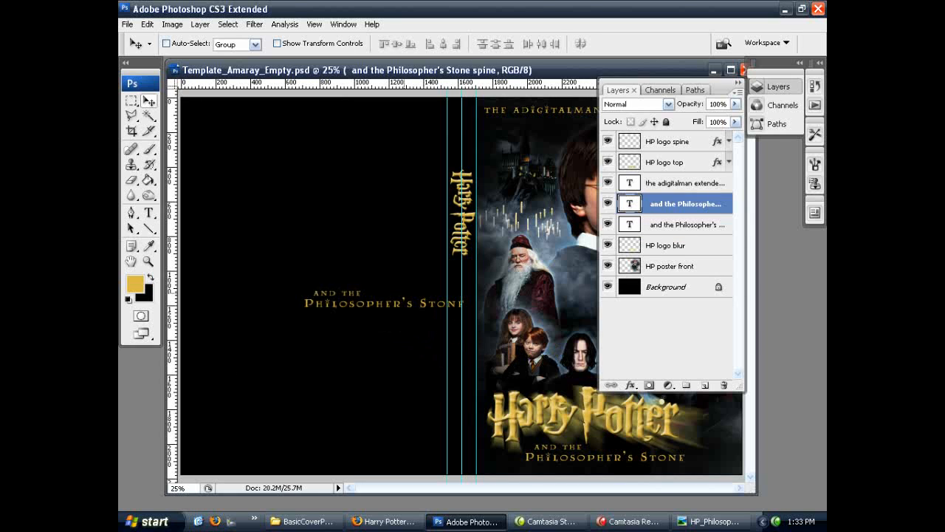
left_click(148, 24)
mouse_move(296, 248)
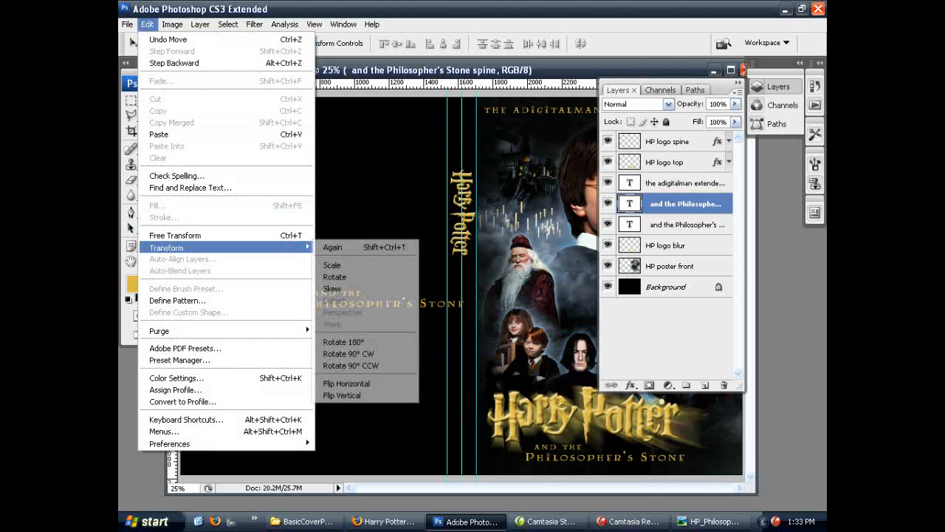
left_click(348, 353)
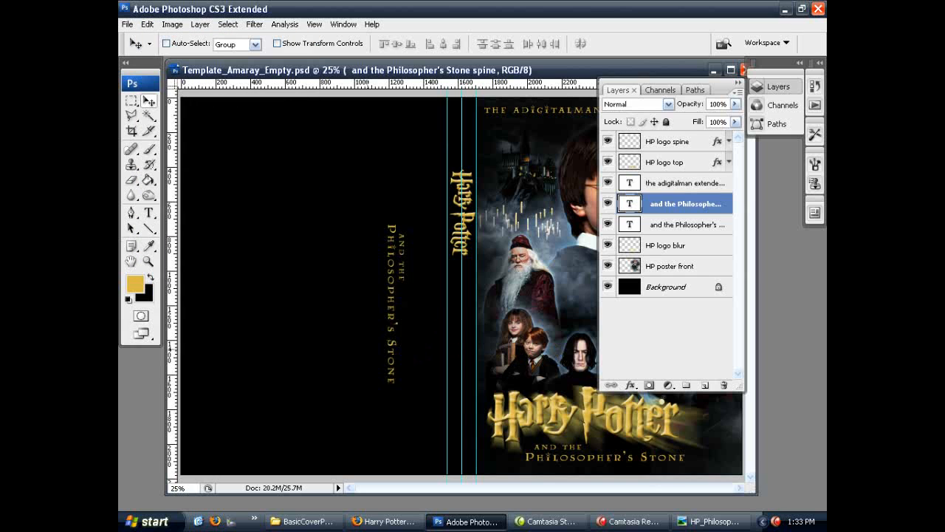
left_click_drag(395, 290, 459, 331)
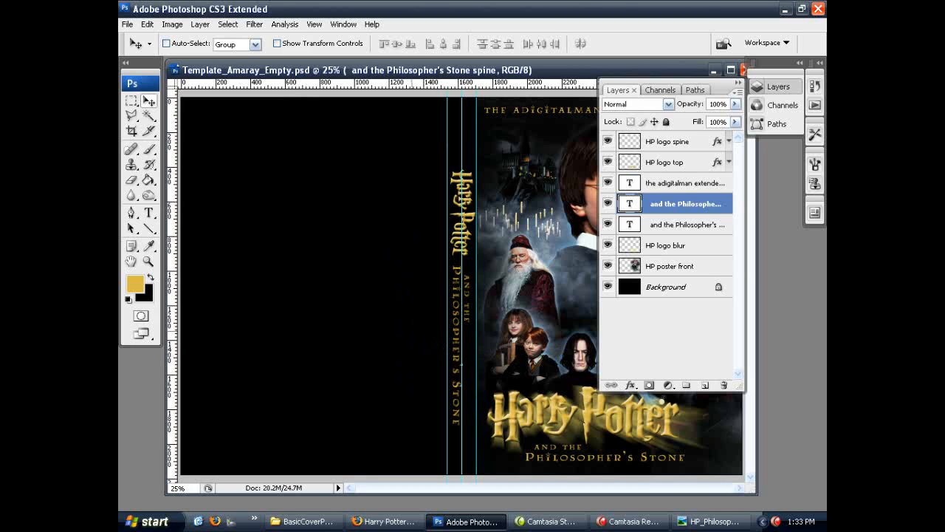
Step: Scale the spine subtitle proportionally to 75% so it fits between the spine guides, checking it against the reference cover
left_click(147, 24)
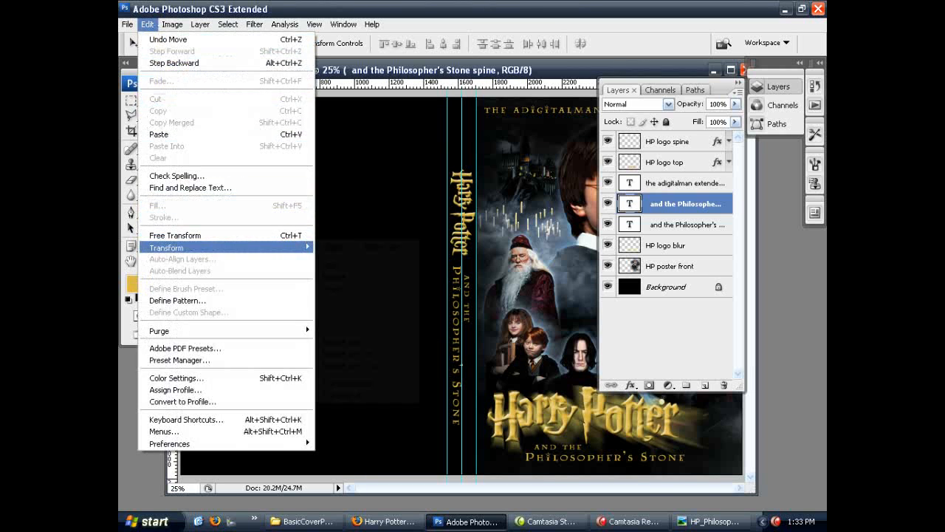
mouse_move(158, 247)
left_click(343, 265)
left_click(371, 44)
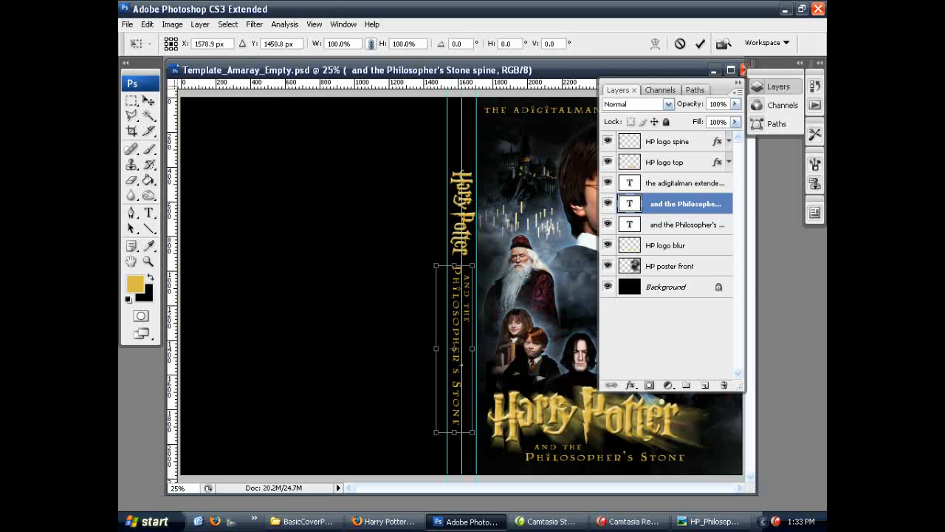
left_click_drag(435, 433, 443, 398)
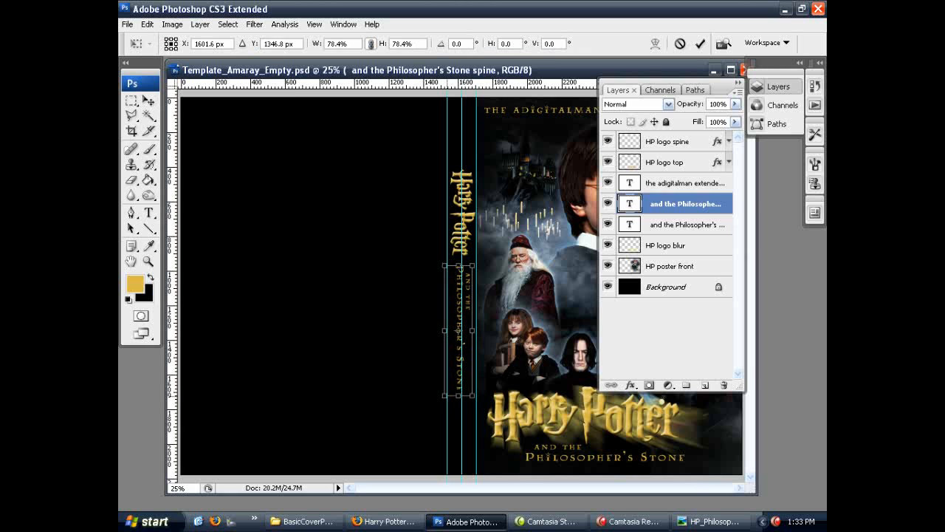
left_click(713, 521)
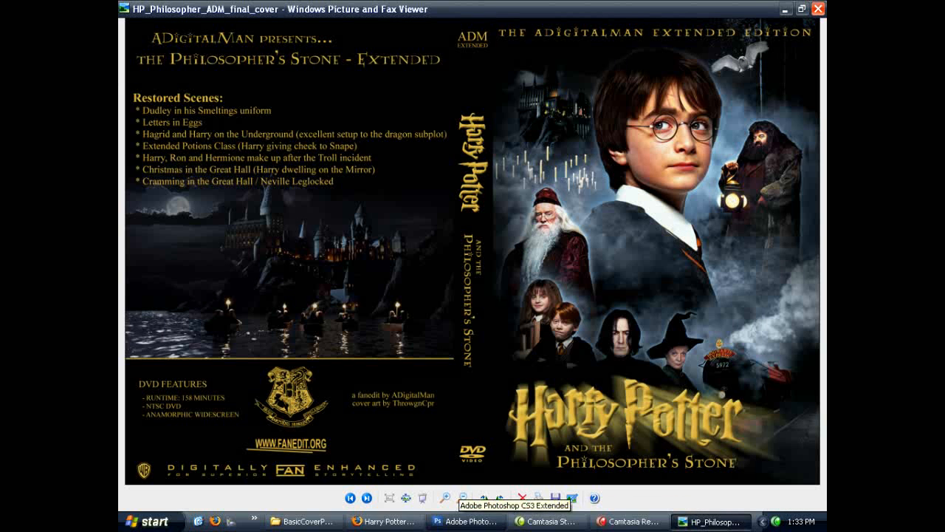
left_click(466, 521)
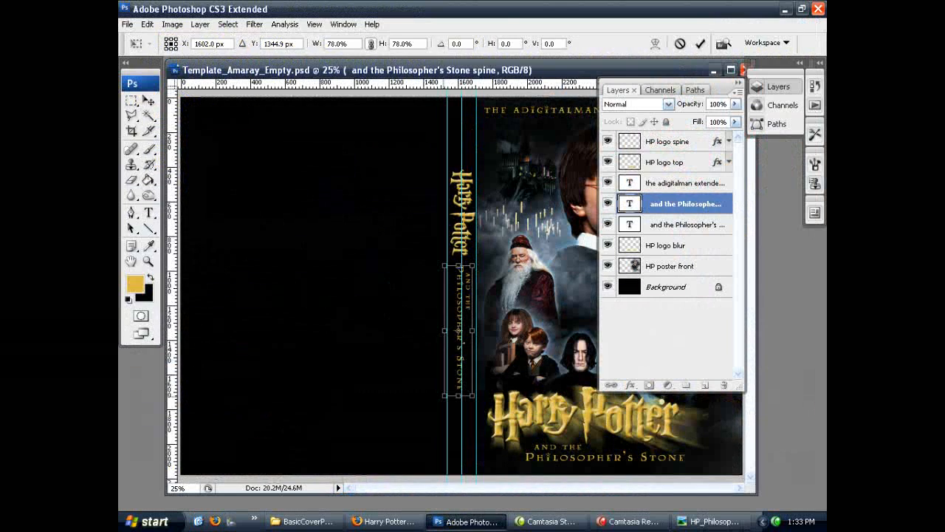
left_click_drag(444, 395, 444, 391)
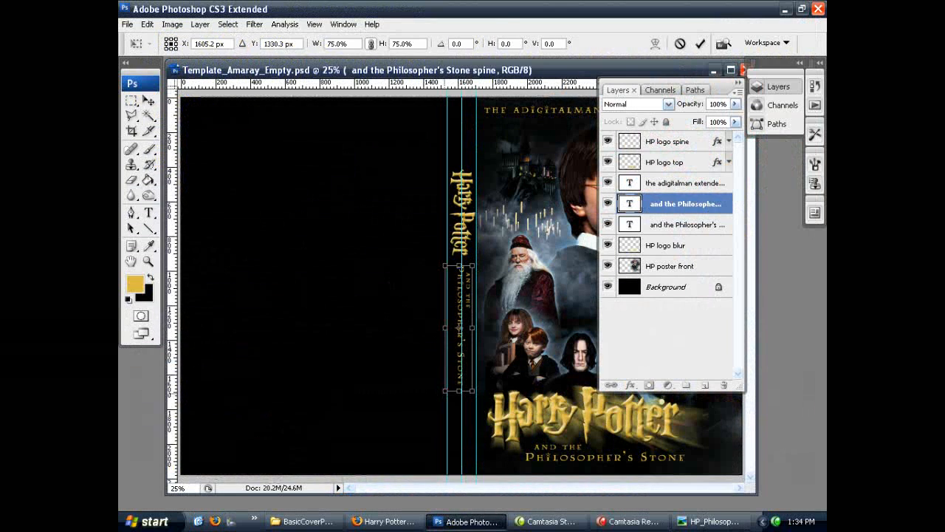
key("Return")
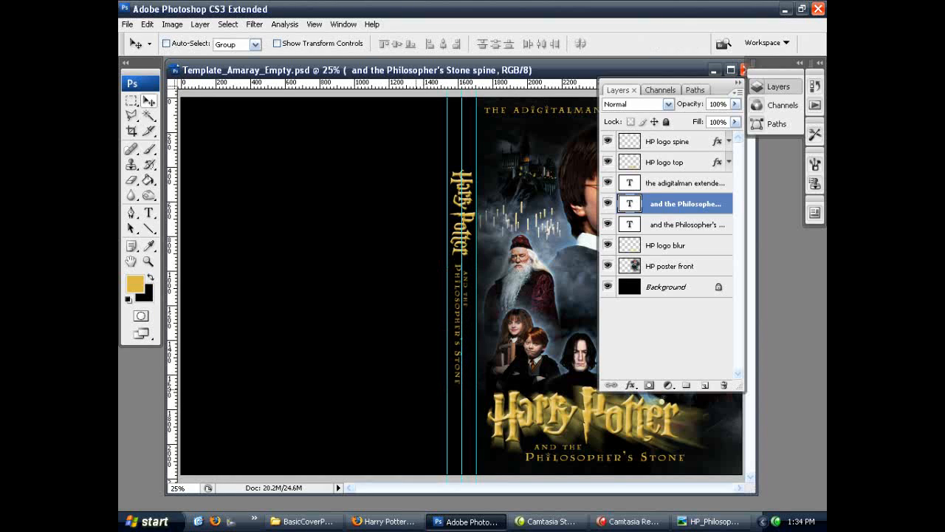
left_click(711, 521)
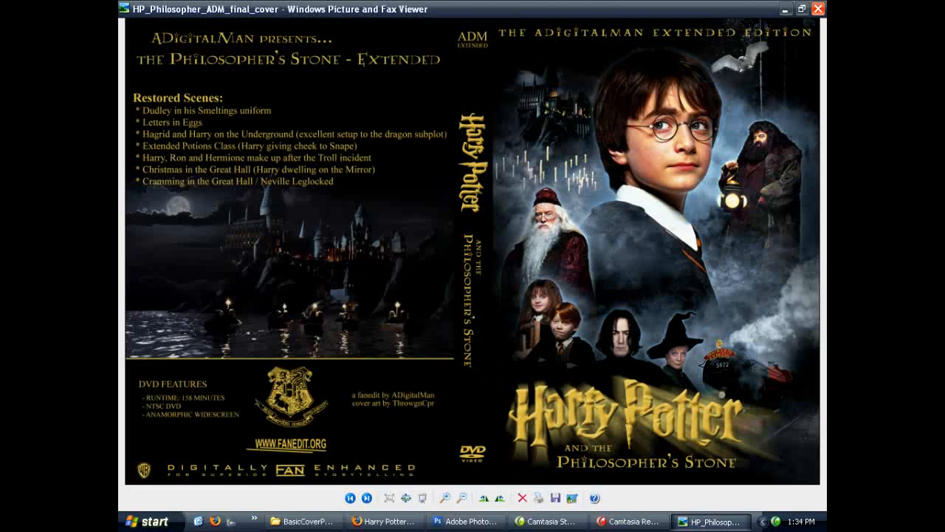